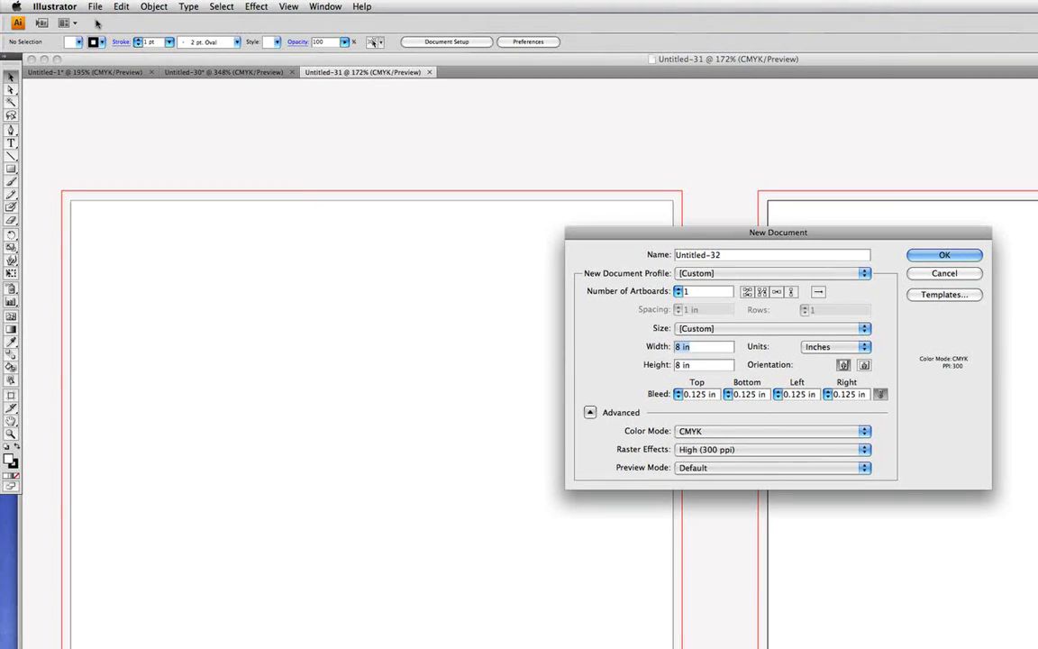
- Create a new document 5 in wide and 5 in high
{"action": "type", "text": "5"}
{"action": "key", "text": "Tab"}
{"action": "type", "text": "5"}
{"action": "key", "text": "Tab"}
{"action": "key", "text": "Return"}
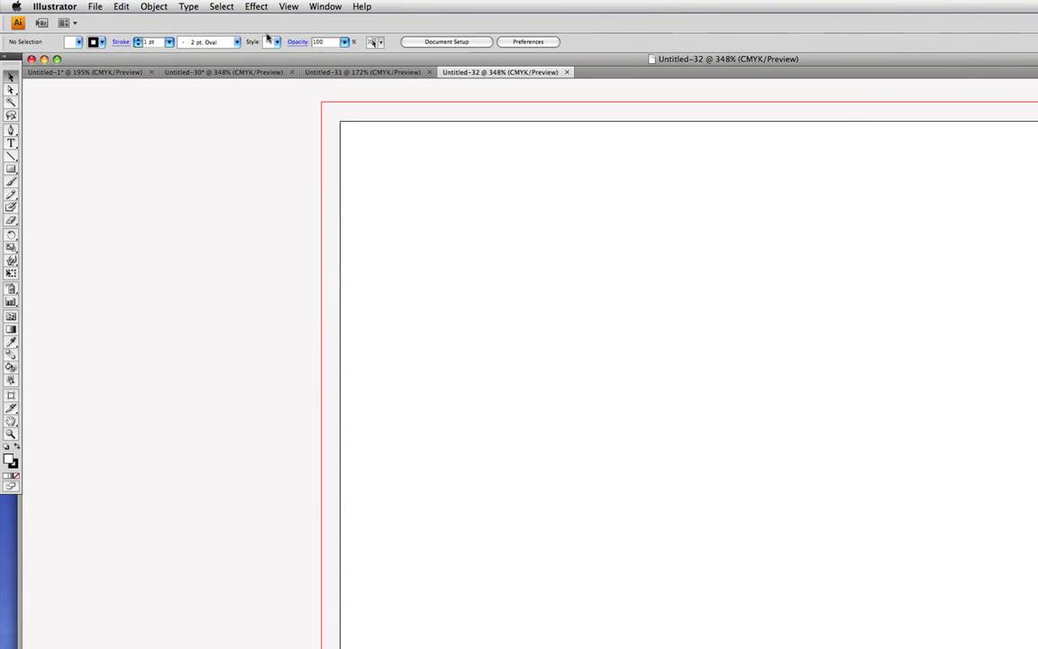
- Switch the workspace layout to Typography
{"action": "left_click", "coordinate": [279, 8]}
{"action": "mouse_move", "coordinate": [308, 11]}
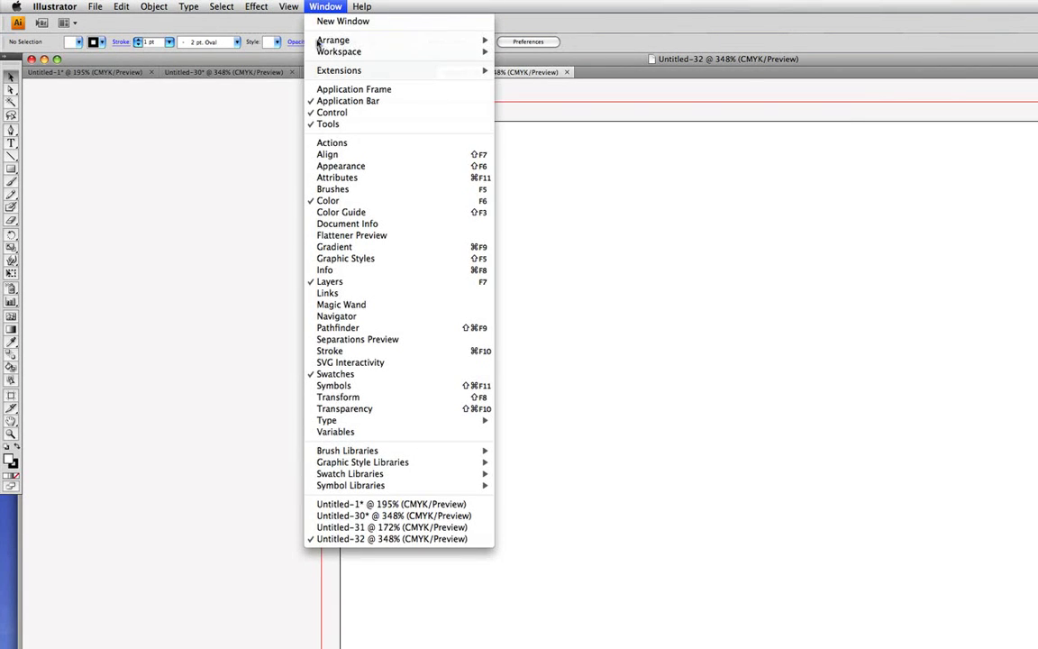
{"action": "mouse_move", "coordinate": [423, 51]}
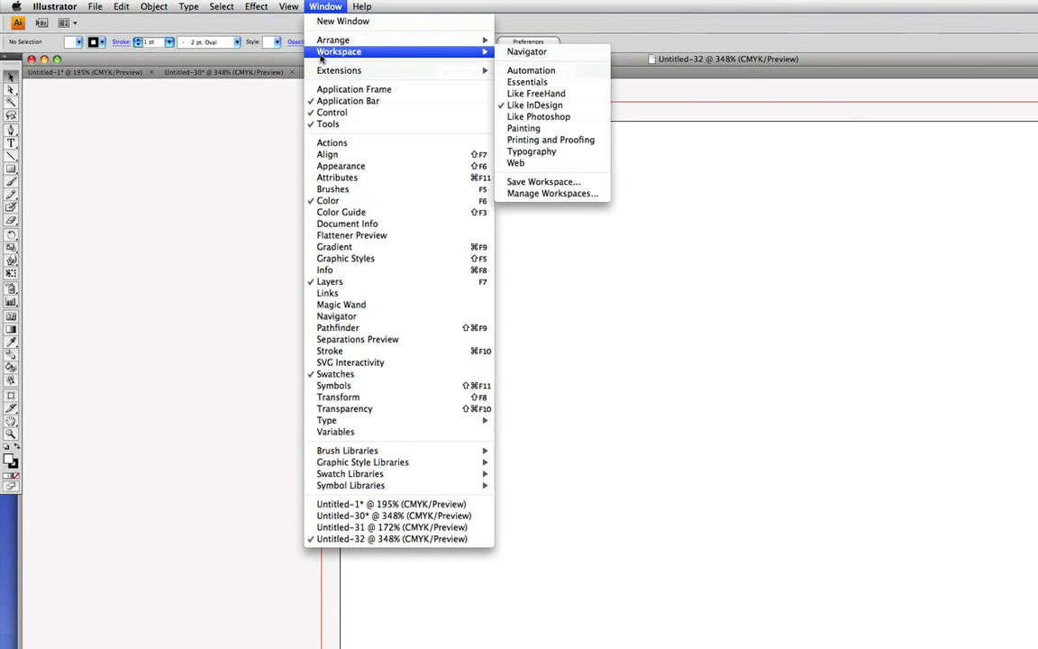
{"action": "left_click", "coordinate": [601, 153]}
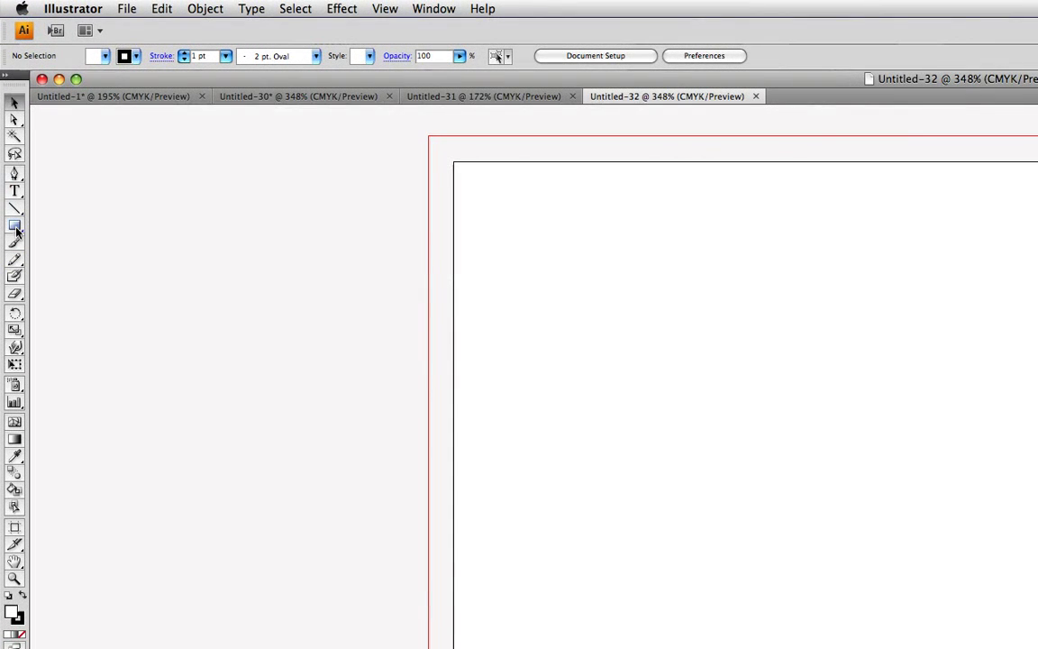
- Draw a circle 2 in wide and 2 in high on the artboard with the Ellipse tool
{"action": "left_click", "coordinate": [14, 227]}
{"action": "left_click_drag", "start_coordinate": [15, 227], "coordinate": [101, 261]}
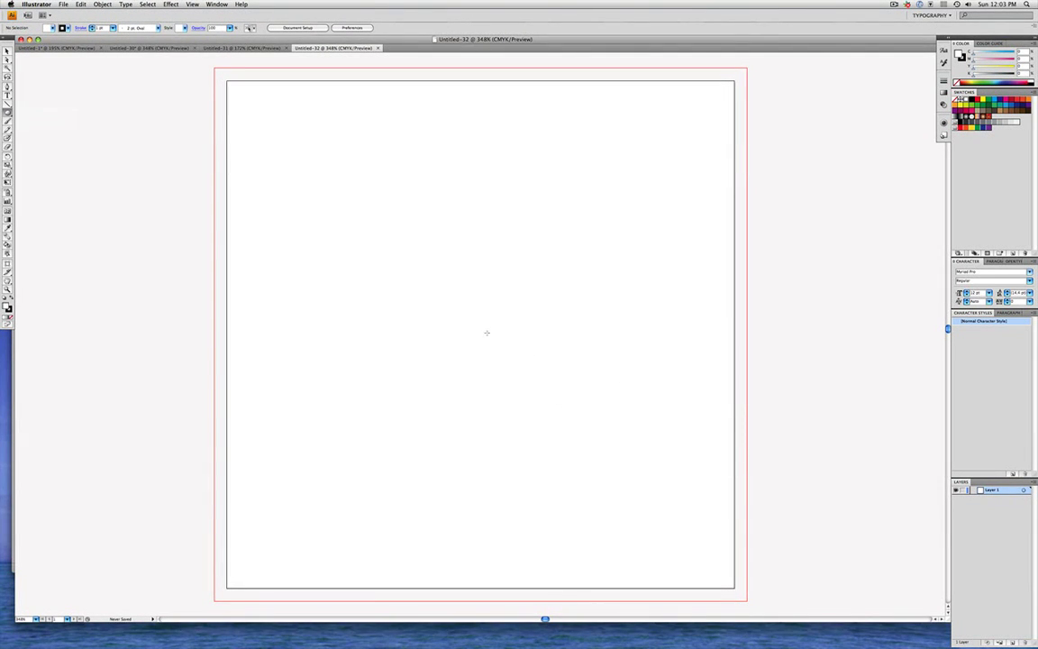
{"action": "left_click", "coordinate": [487, 332]}
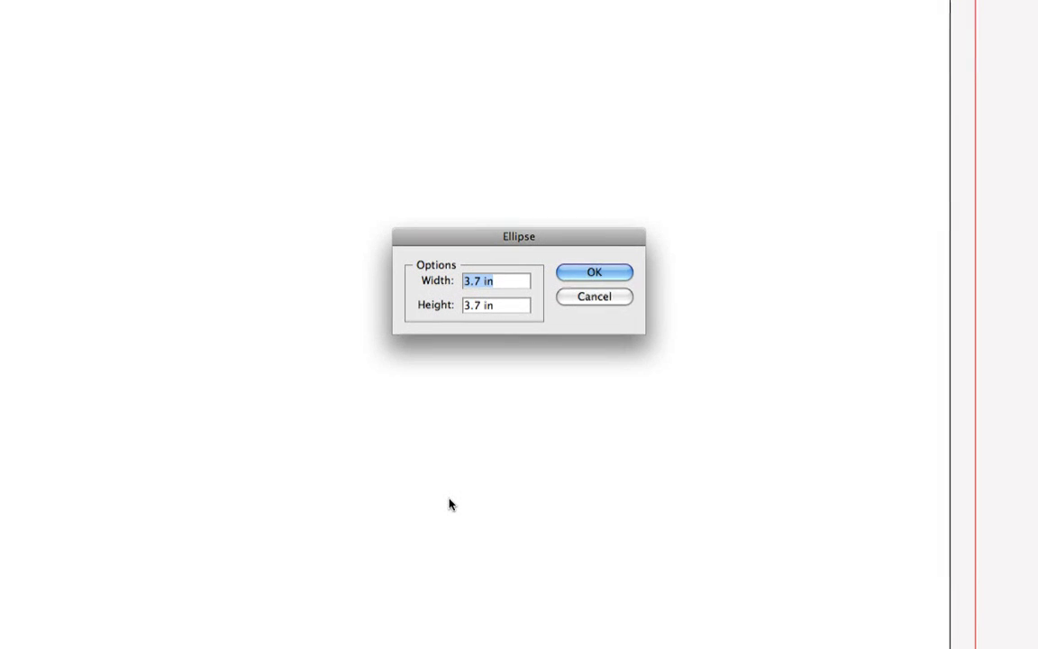
{"action": "type", "text": "2"}
{"action": "key", "text": "Tab"}
{"action": "type", "text": "2"}
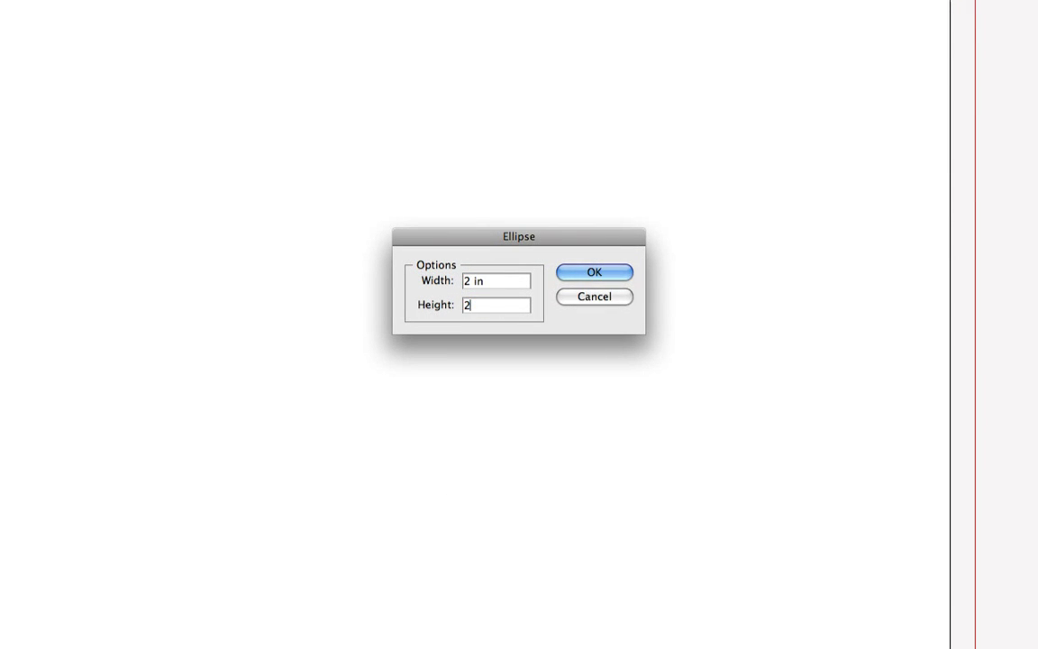
{"action": "key", "text": "Return"}
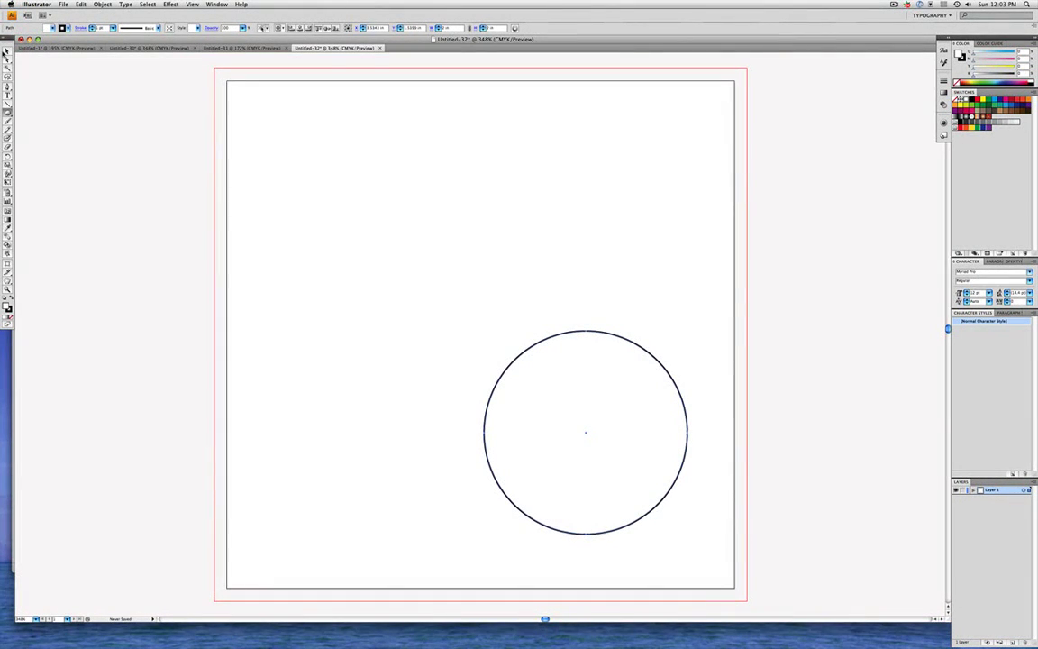
- Move the circle to about the middle of the artboard and hide the bounding box
{"action": "left_click", "coordinate": [6, 51]}
{"action": "left_click_drag", "start_coordinate": [549, 449], "coordinate": [448, 361]}
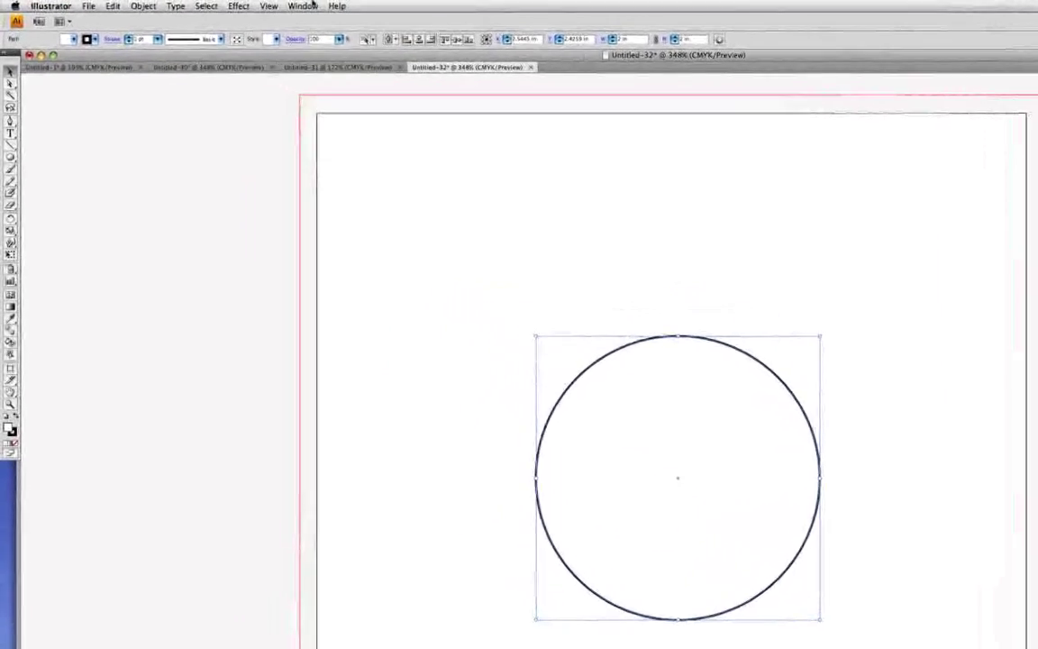
{"action": "left_click", "coordinate": [192, 4]}
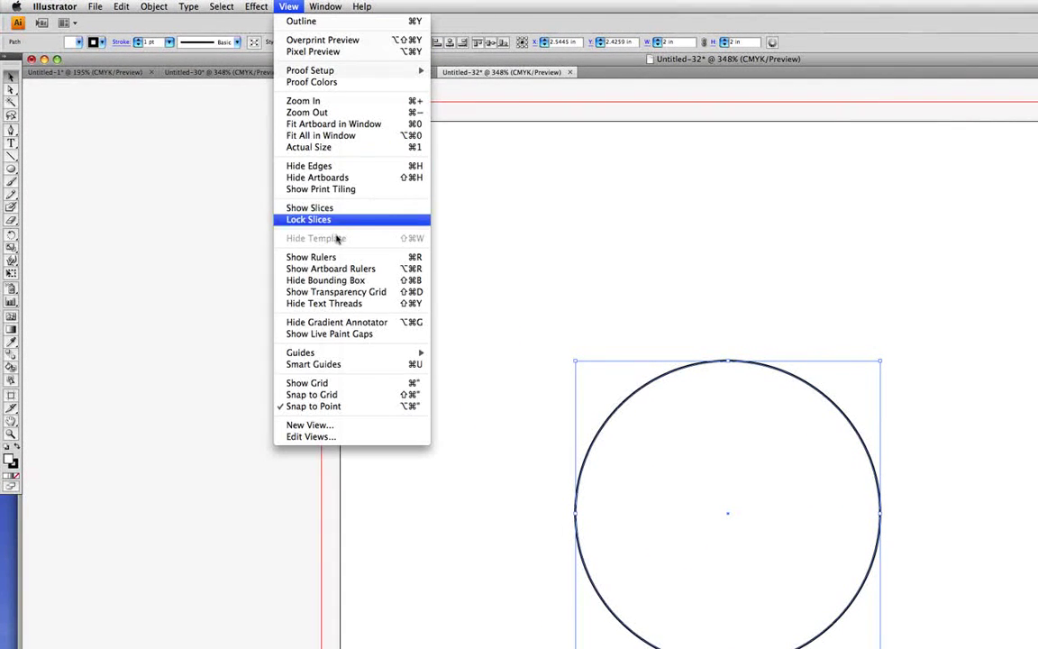
{"action": "left_click", "coordinate": [372, 282]}
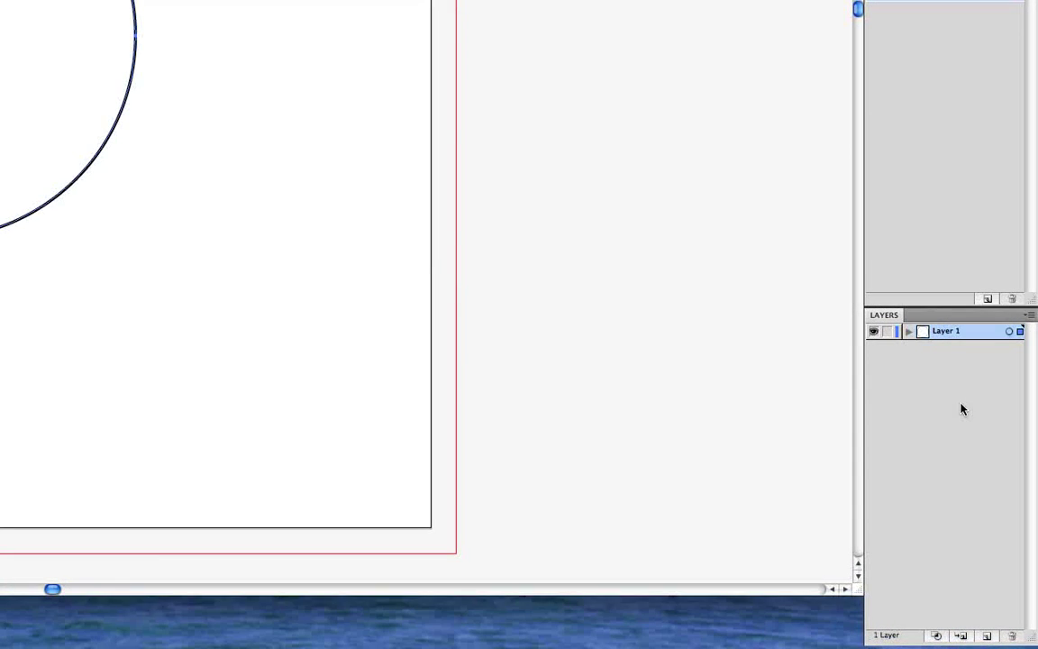
- Rename the circle's layer as "sun"
{"action": "double_click", "coordinate": [950, 332]}
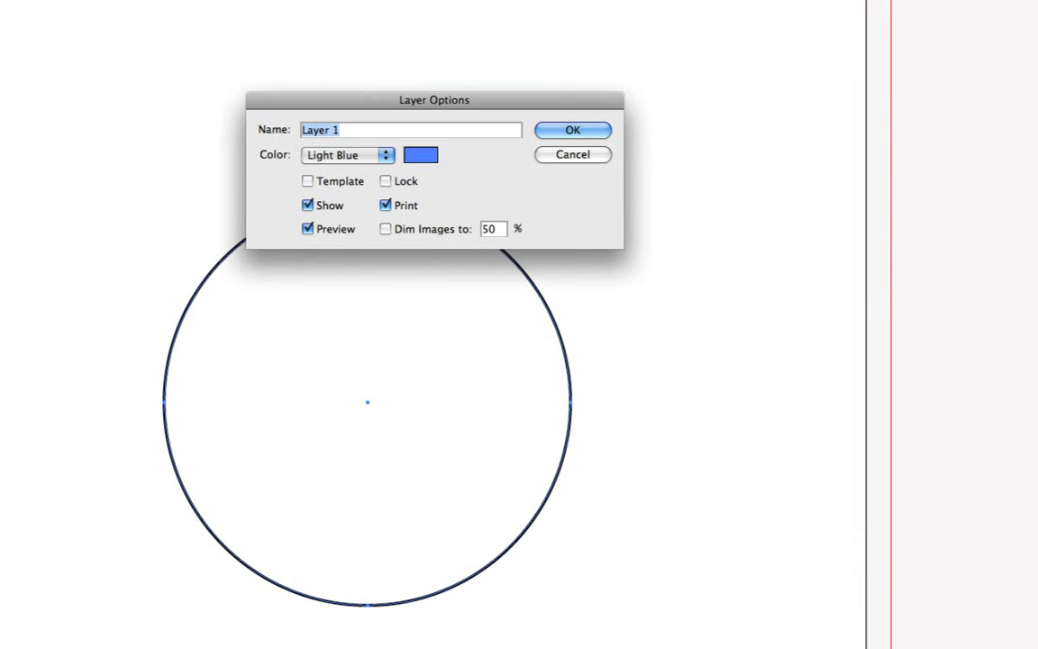
{"action": "type", "text": "sun"}
{"action": "key", "text": "Return"}
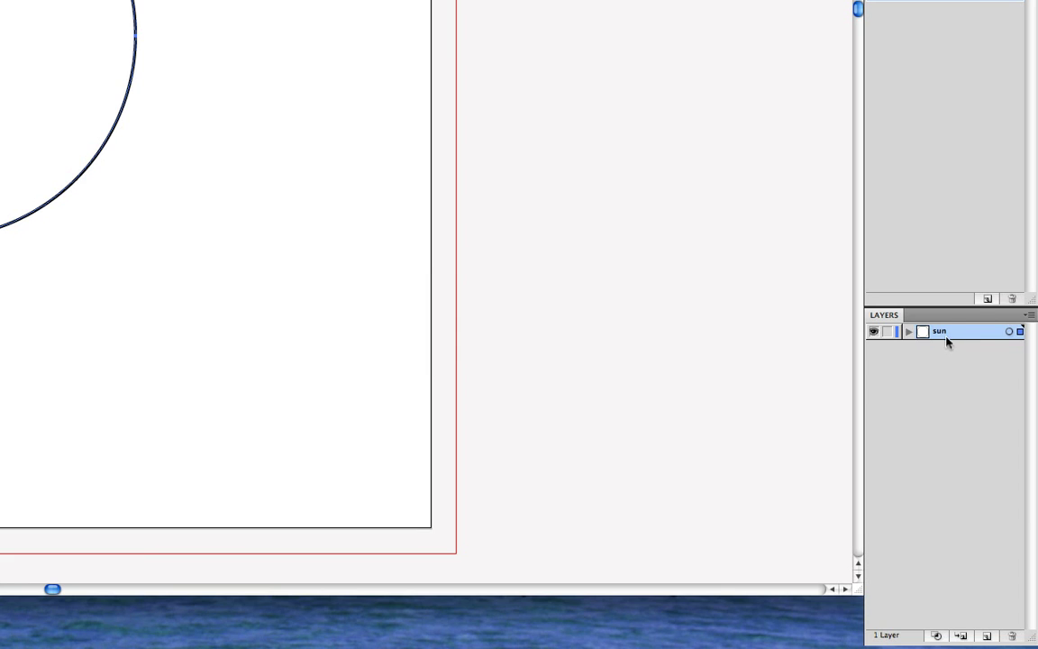
- Duplicate the sun layer and rename the copy as "type on top"
{"action": "left_click_drag", "start_coordinate": [951, 334], "coordinate": [989, 636]}
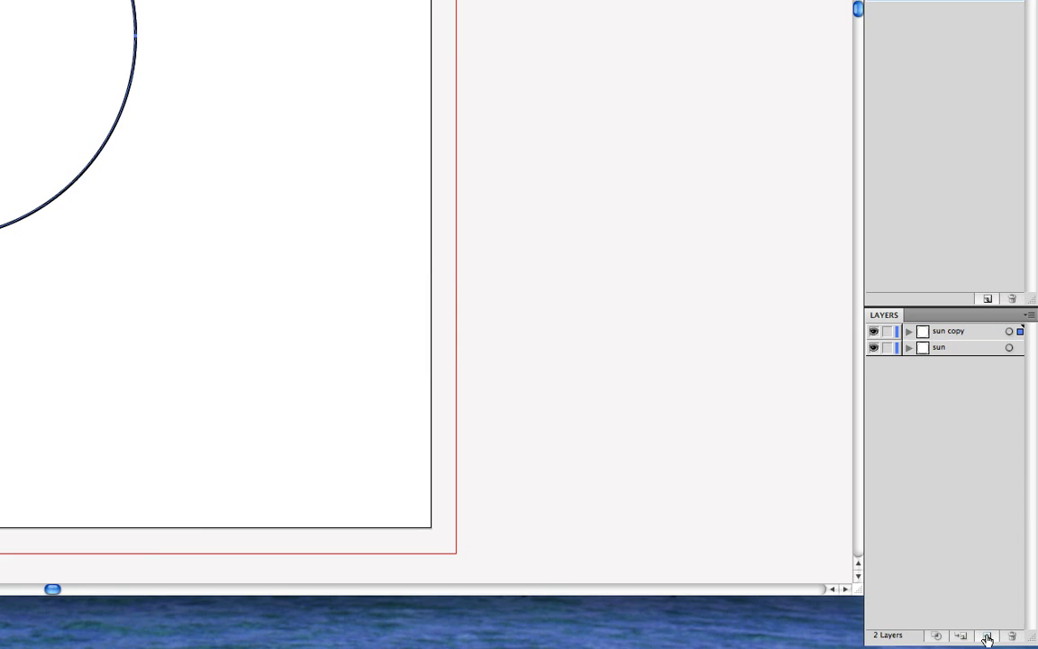
{"action": "double_click", "coordinate": [970, 333]}
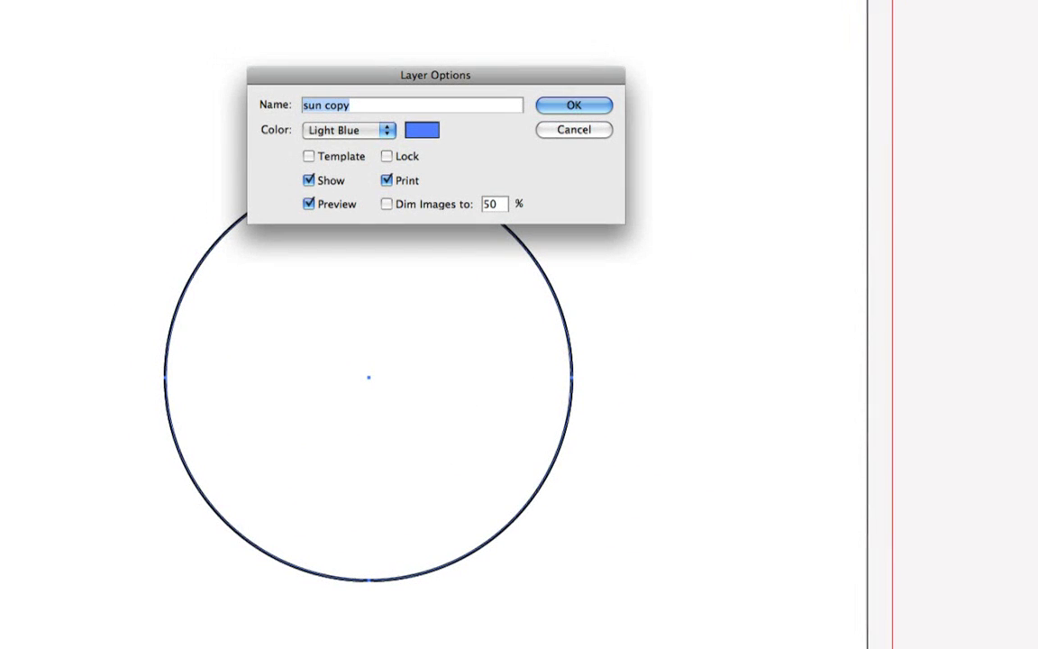
{"action": "type", "text": "type"}
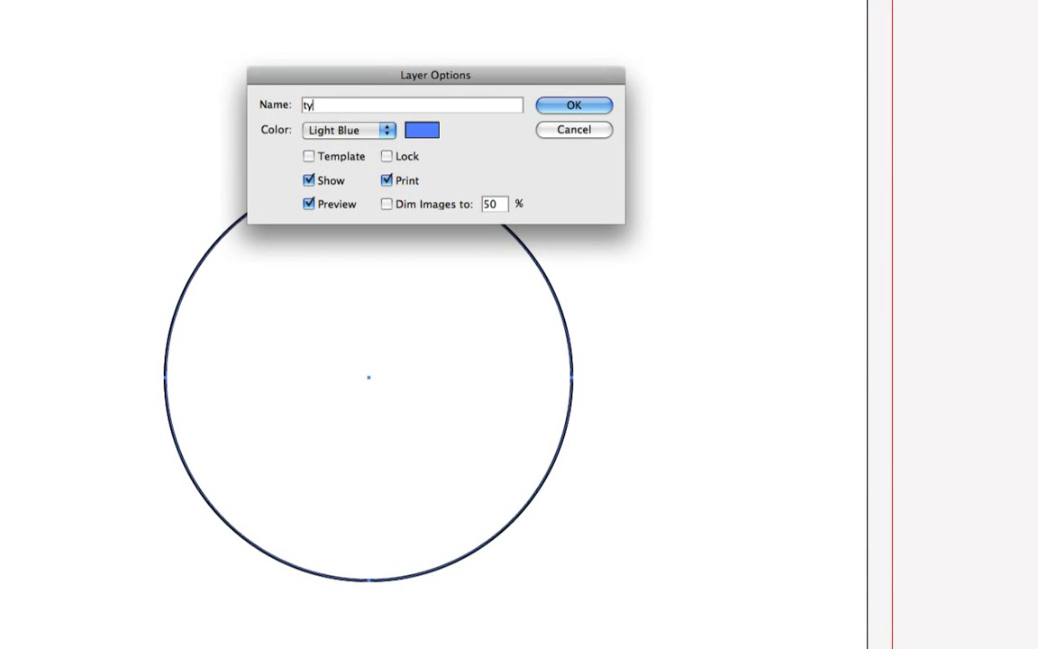
{"action": "type", "text": " on top"}
{"action": "key", "text": "Return"}
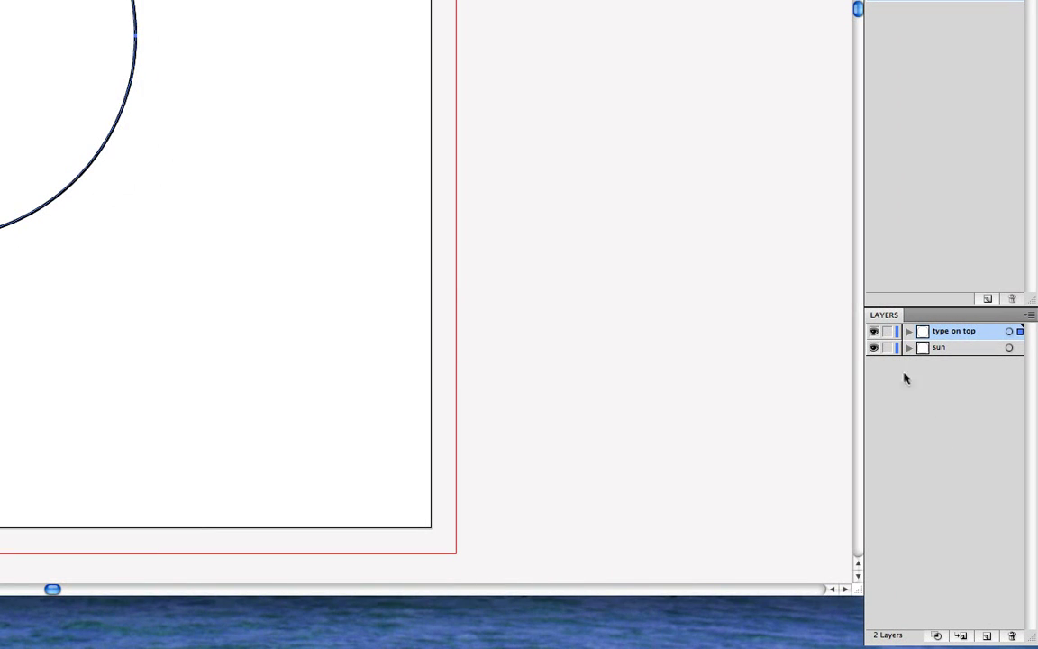
- Hide the "type on top" layer and make the sun layer active
{"action": "left_click", "coordinate": [873, 331]}
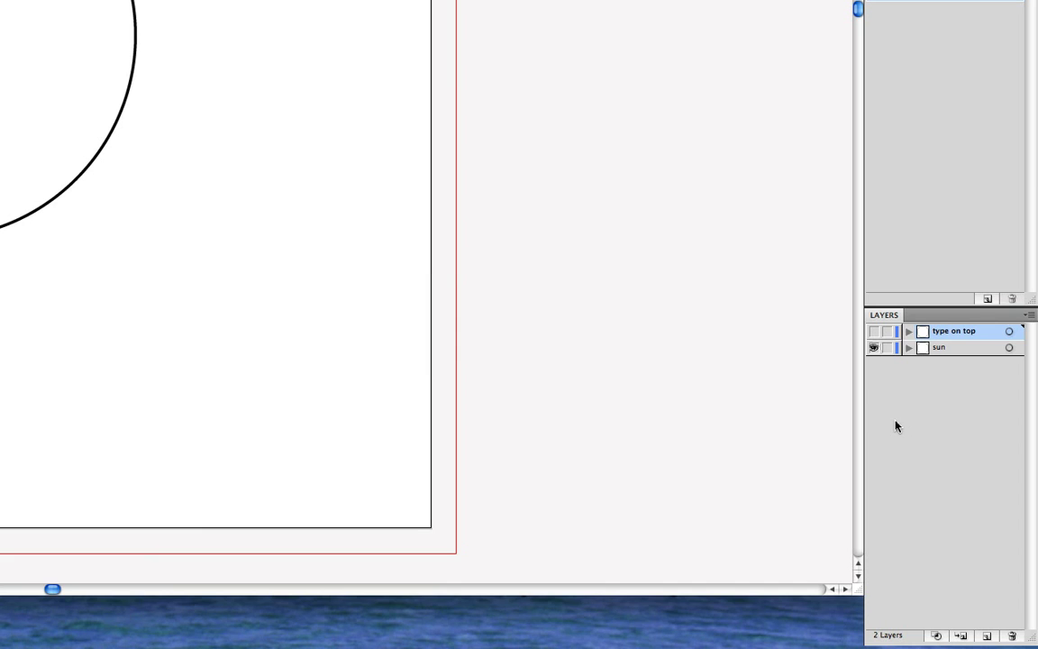
{"action": "left_click", "coordinate": [943, 349]}
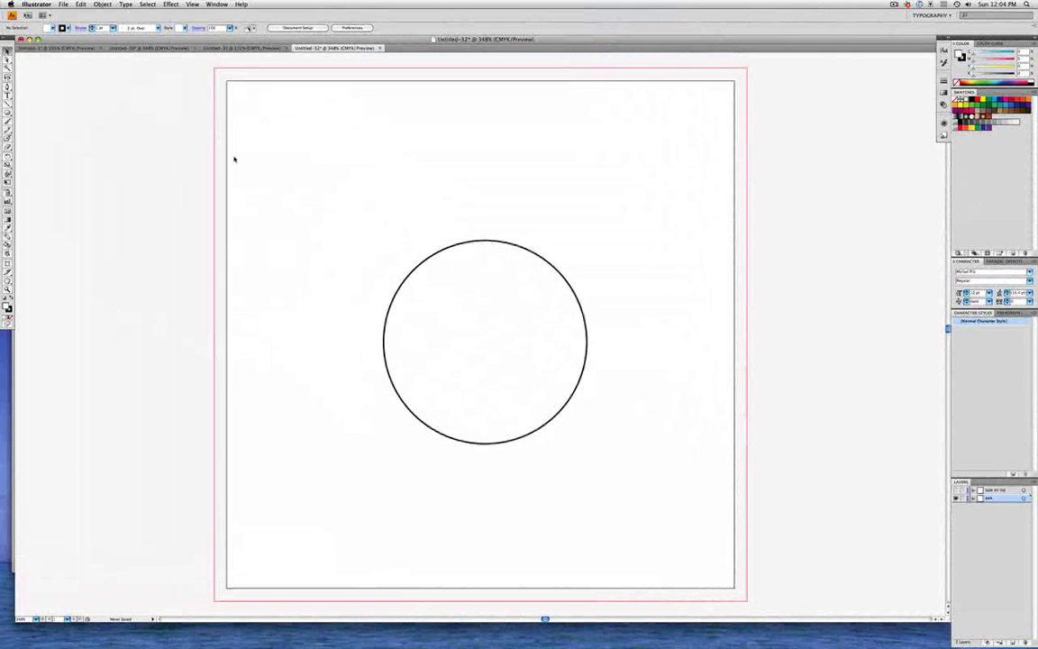
- Fill the circle on the sun layer with light orange and remove its stroke
{"action": "left_click_drag", "start_coordinate": [234, 159], "coordinate": [678, 506]}
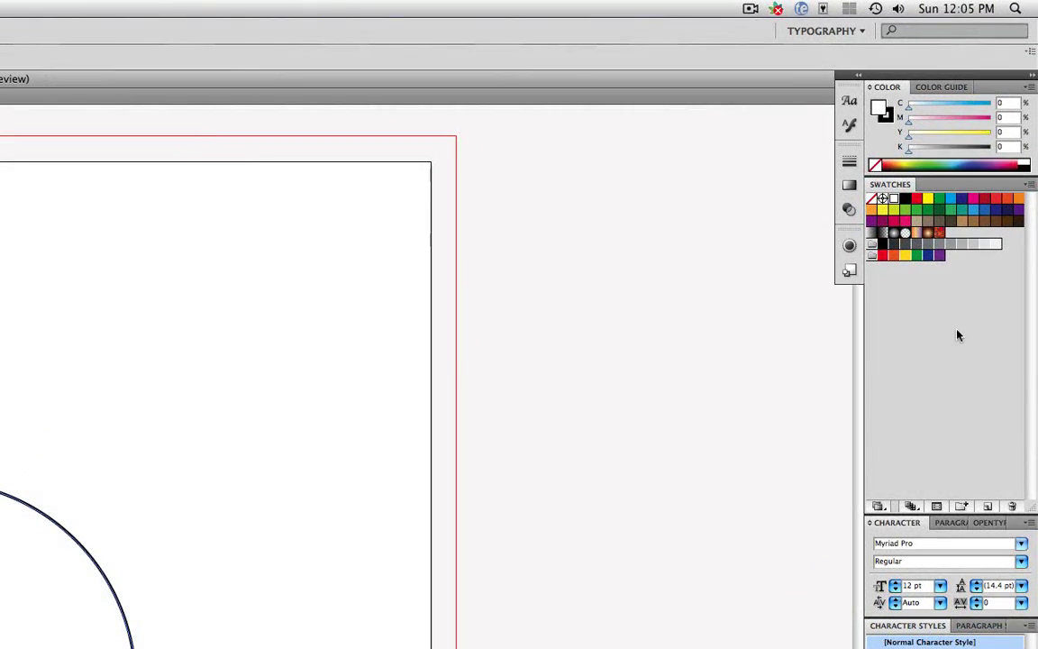
{"action": "left_click", "coordinate": [871, 210]}
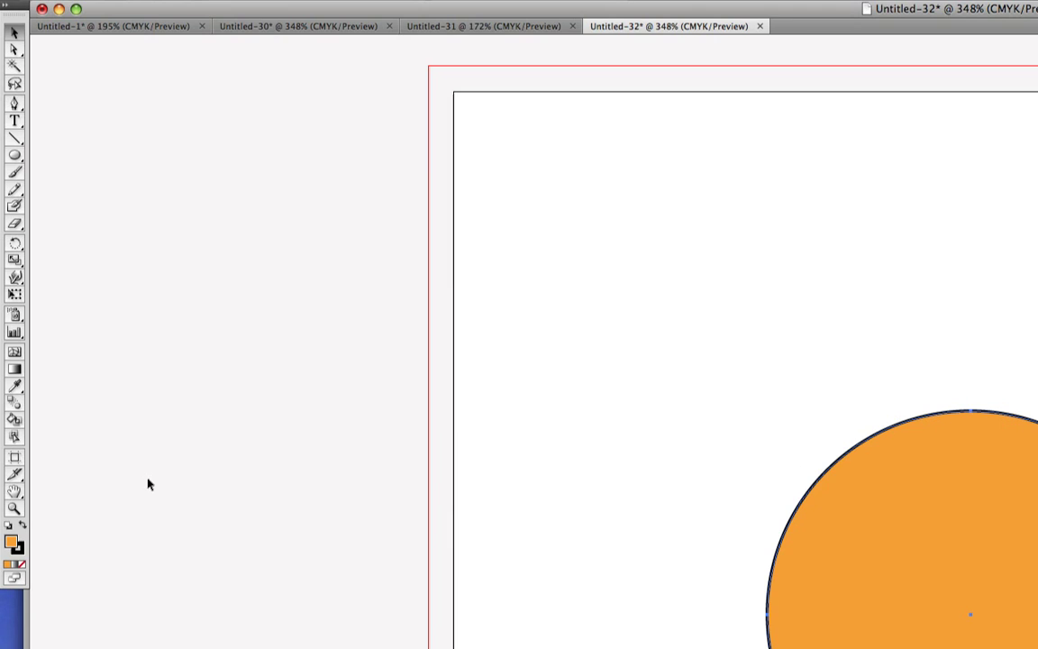
{"action": "left_click", "coordinate": [20, 551]}
{"action": "left_click", "coordinate": [22, 566]}
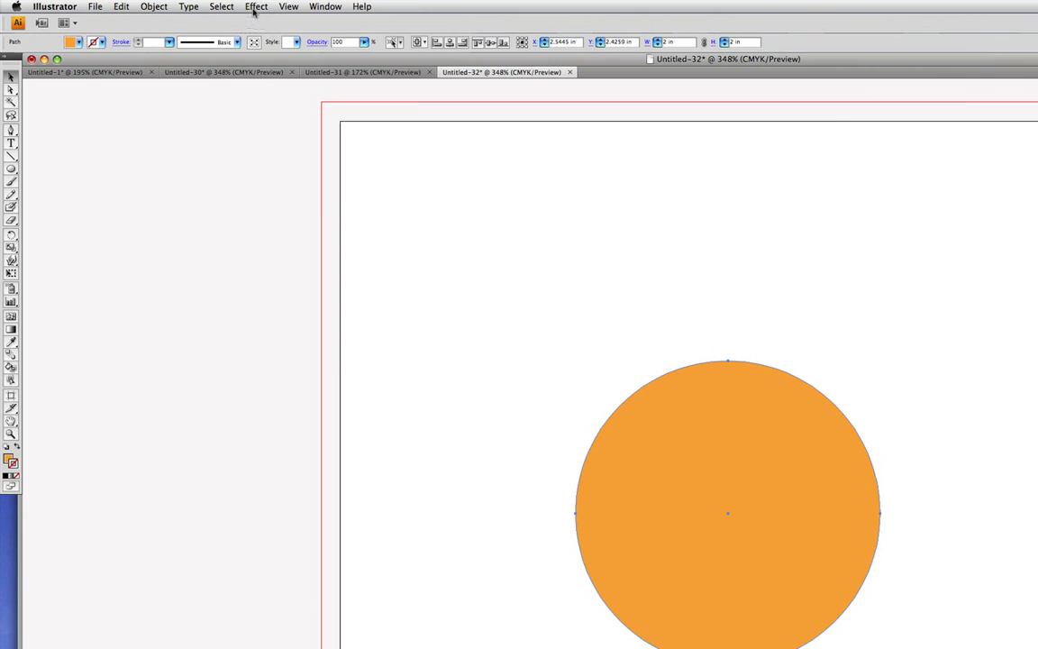
- Apply the Zig Zag effect to the orange circle with 0.14 in absolute size, 10 ridges per segment and corner points
{"action": "left_click", "coordinate": [256, 7]}
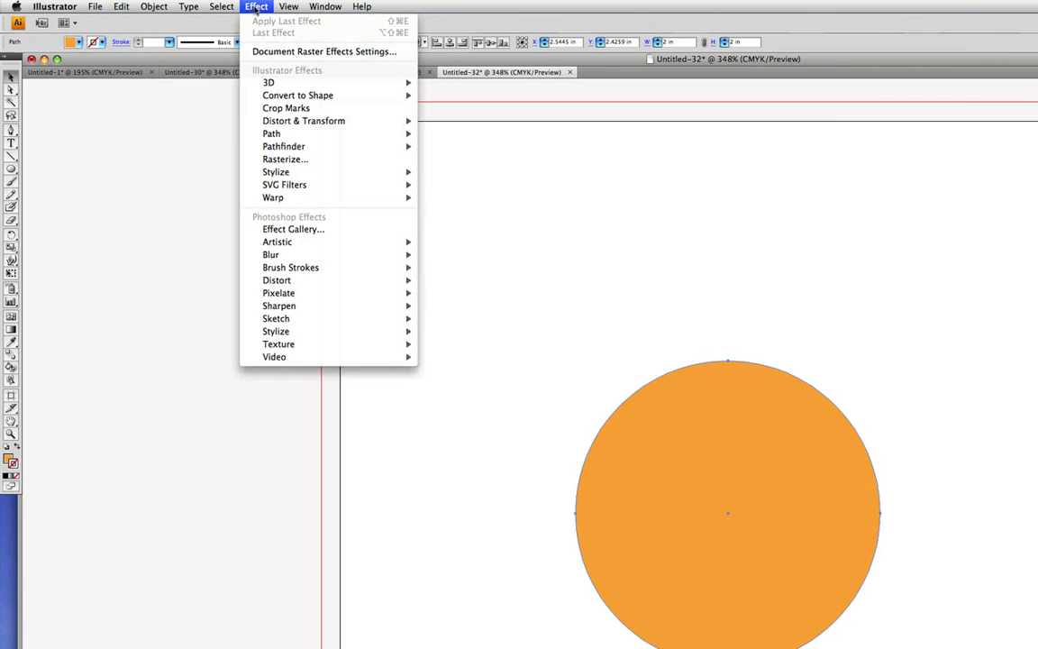
{"action": "mouse_move", "coordinate": [356, 125]}
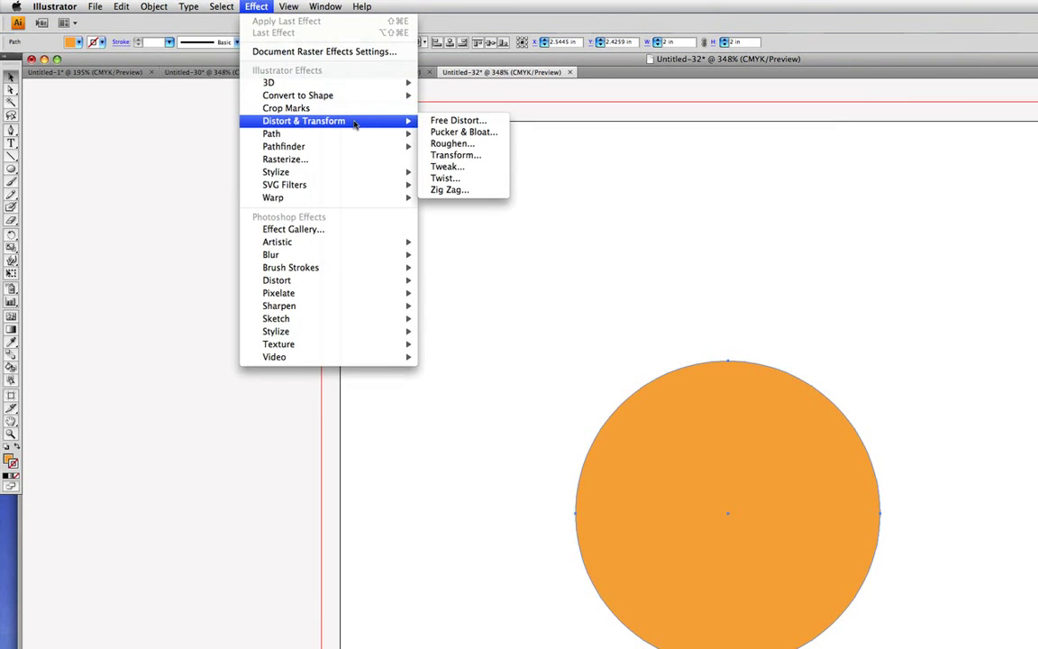
{"action": "left_click", "coordinate": [494, 192]}
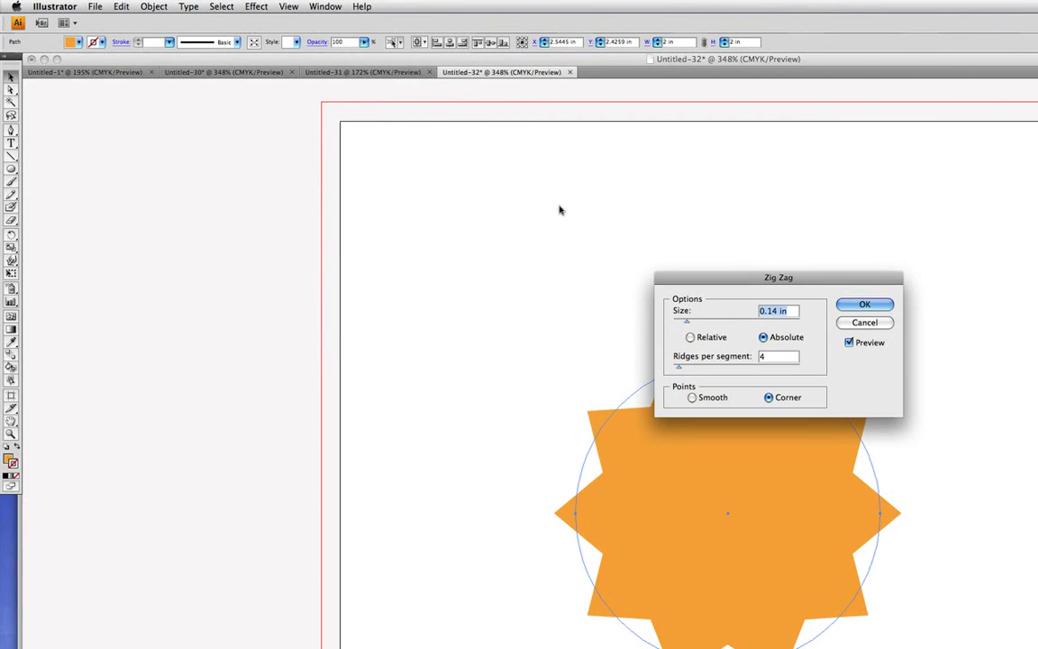
{"action": "left_click_drag", "start_coordinate": [802, 283], "coordinate": [841, 217]}
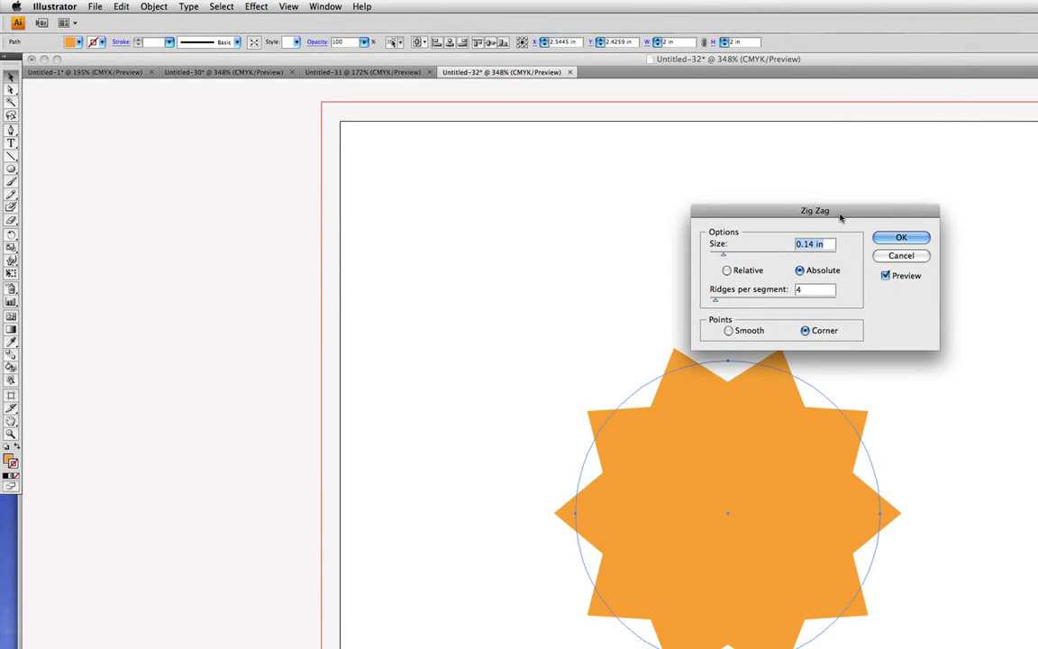
{"action": "key", "text": "Tab"}
{"action": "type", "text": "10"}
{"action": "key", "text": "Tab"}
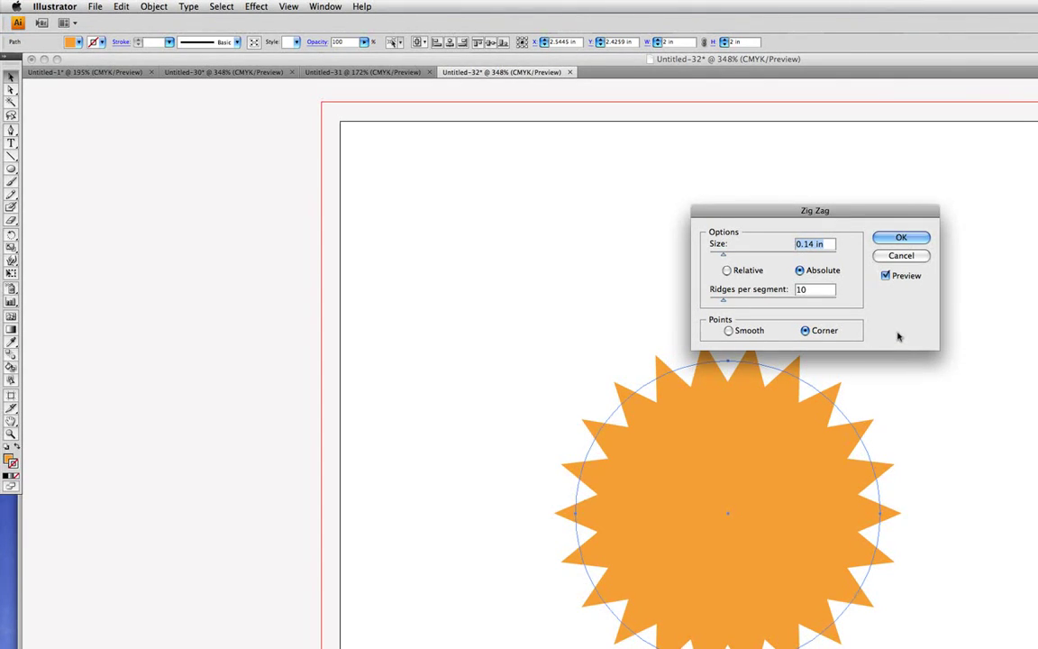
{"action": "left_click", "coordinate": [901, 238]}
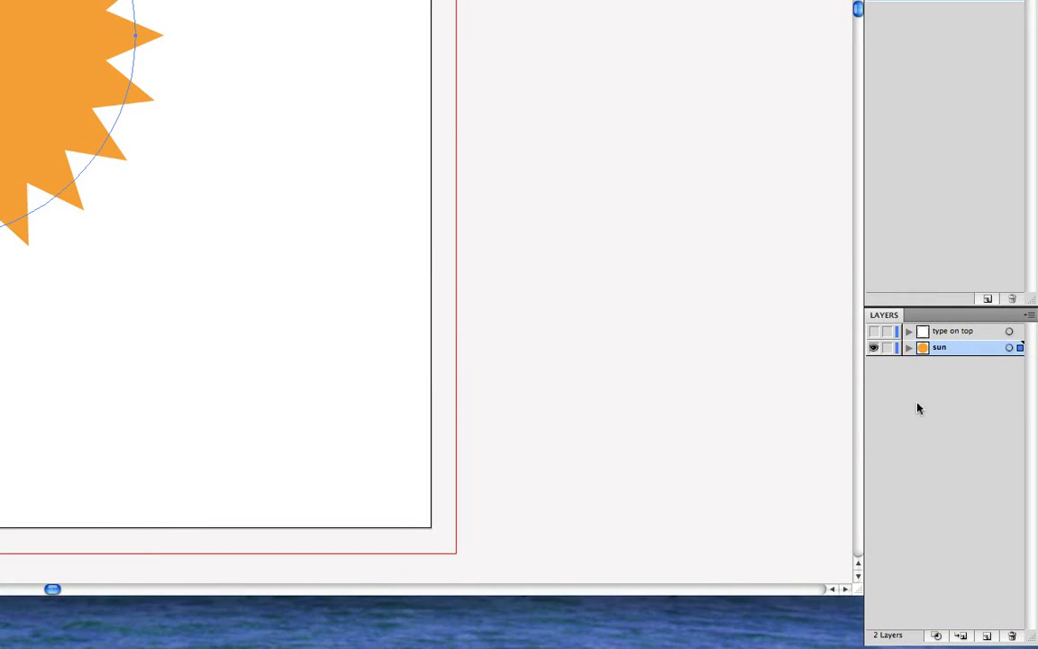
- Lock the sun layer, then show the "type on top" layer and make it active
{"action": "left_click", "coordinate": [886, 348]}
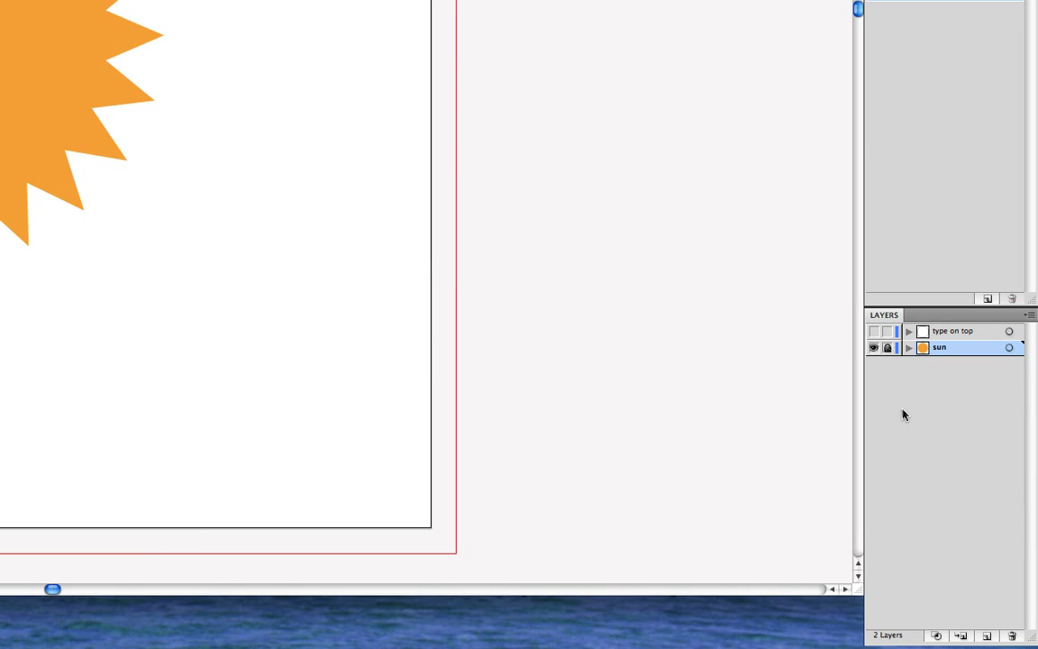
{"action": "left_click", "coordinate": [873, 332]}
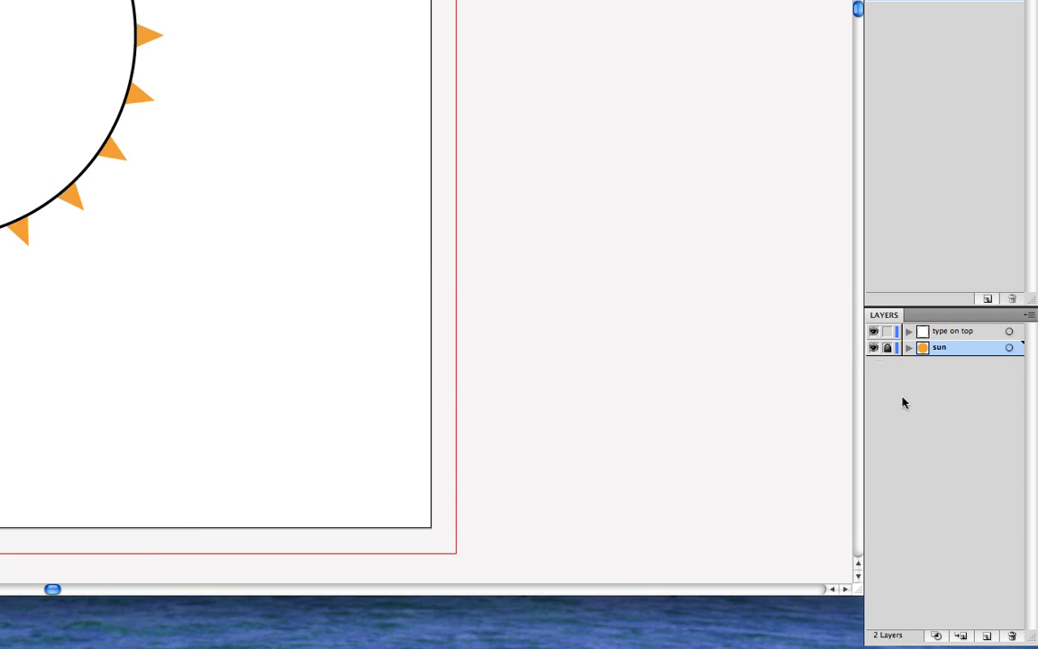
{"action": "left_click", "coordinate": [942, 334]}
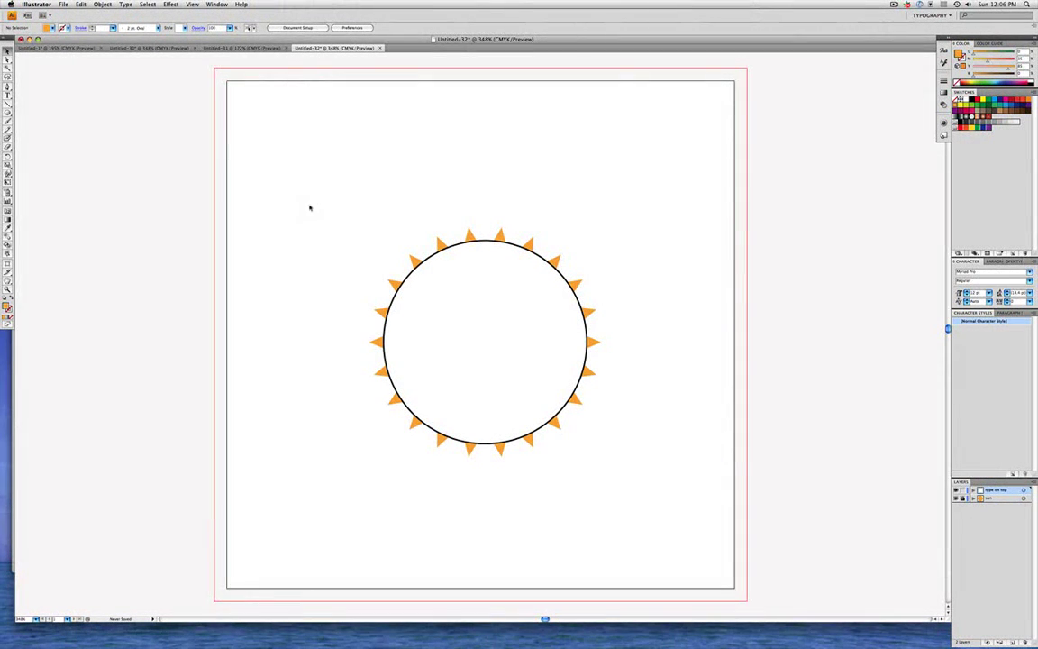
- Remove the fill from the circle on the "type on top" layer and scale it uniformly to 125%
{"action": "left_click_drag", "start_coordinate": [312, 206], "coordinate": [684, 512]}
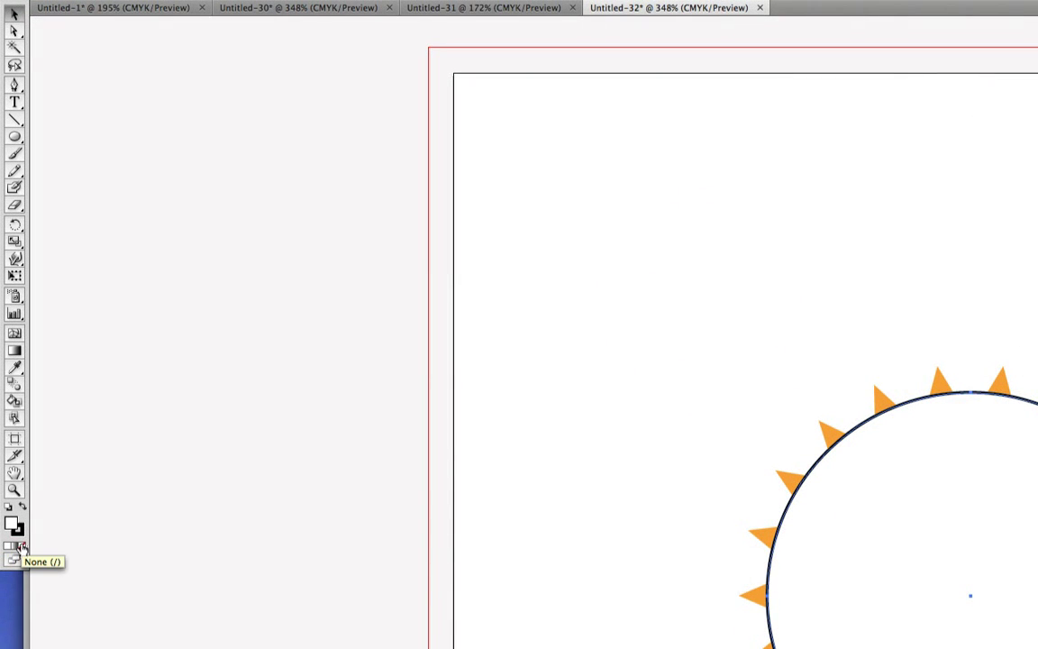
{"action": "left_click", "coordinate": [20, 547]}
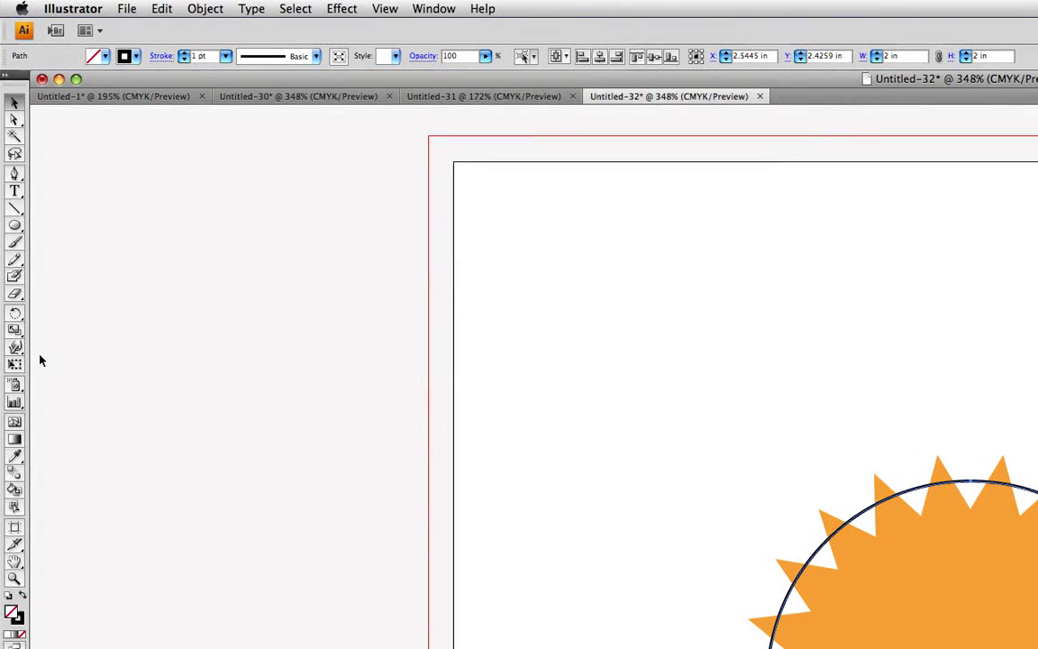
{"action": "double_click", "coordinate": [14, 329]}
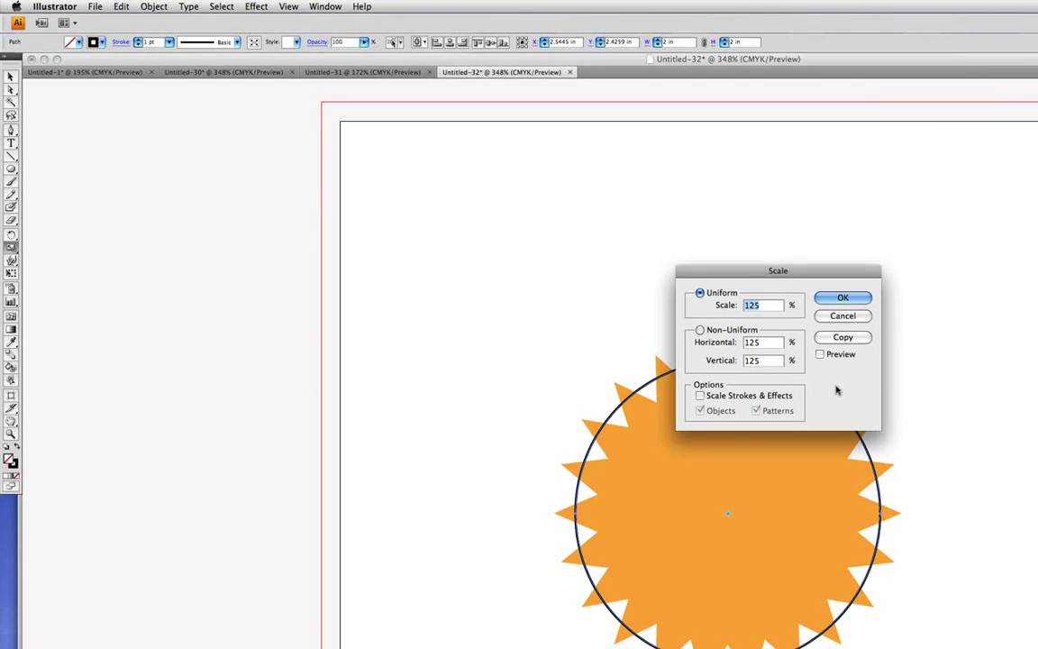
{"action": "left_click", "coordinate": [841, 298]}
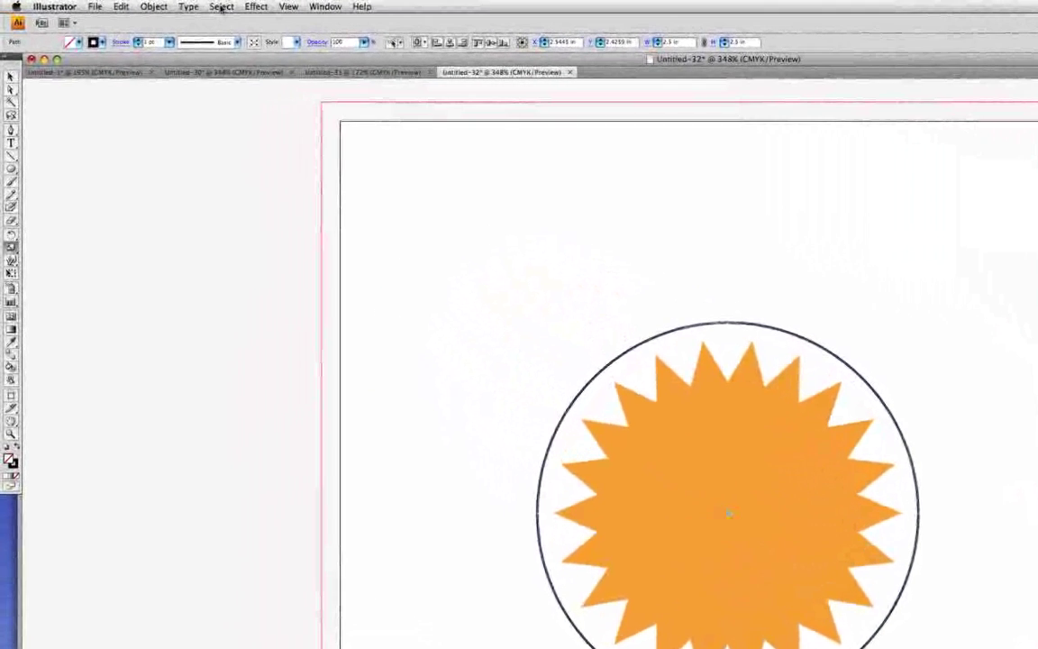
- Deselect the circle and add the point text "Blue Sky" in the empty area above it
{"action": "left_click", "coordinate": [146, 4]}
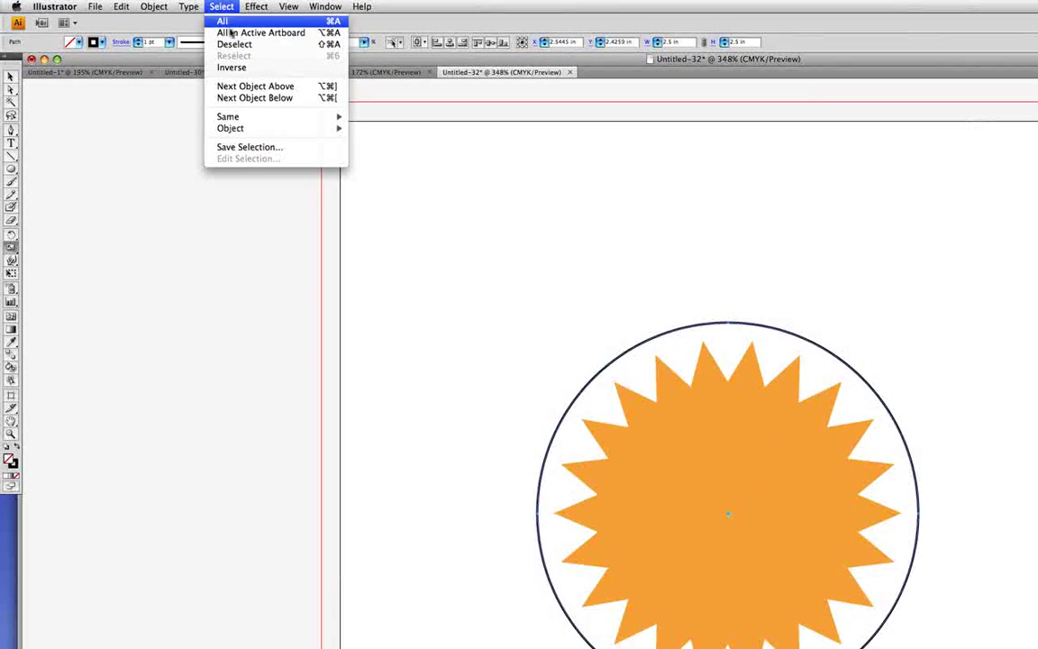
{"action": "left_click", "coordinate": [218, 43]}
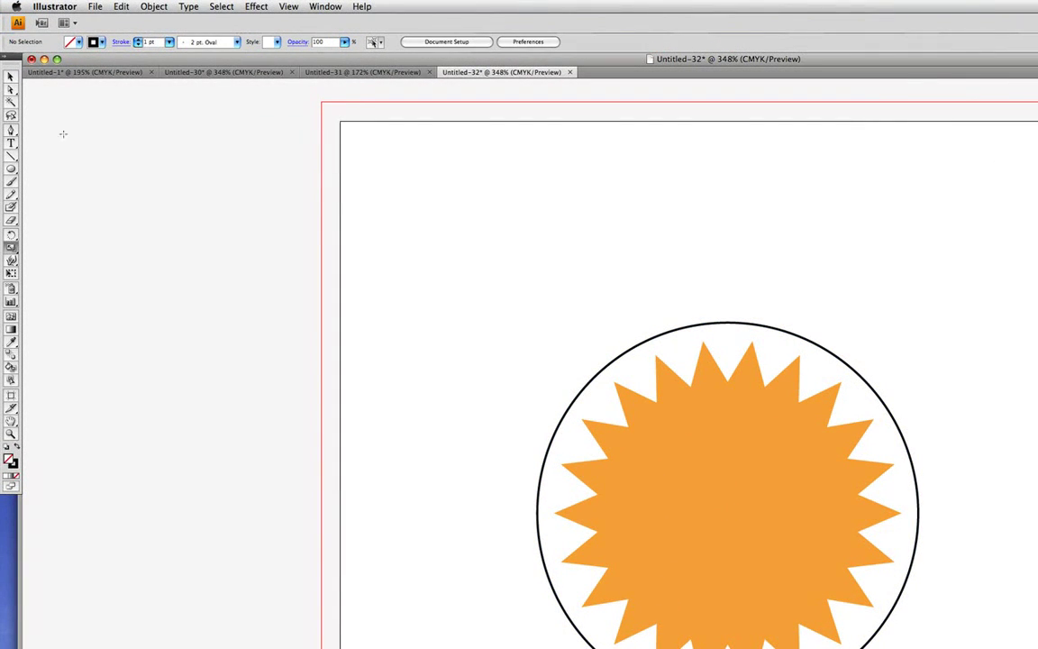
{"action": "left_click", "coordinate": [12, 142]}
{"action": "left_click", "coordinate": [11, 143]}
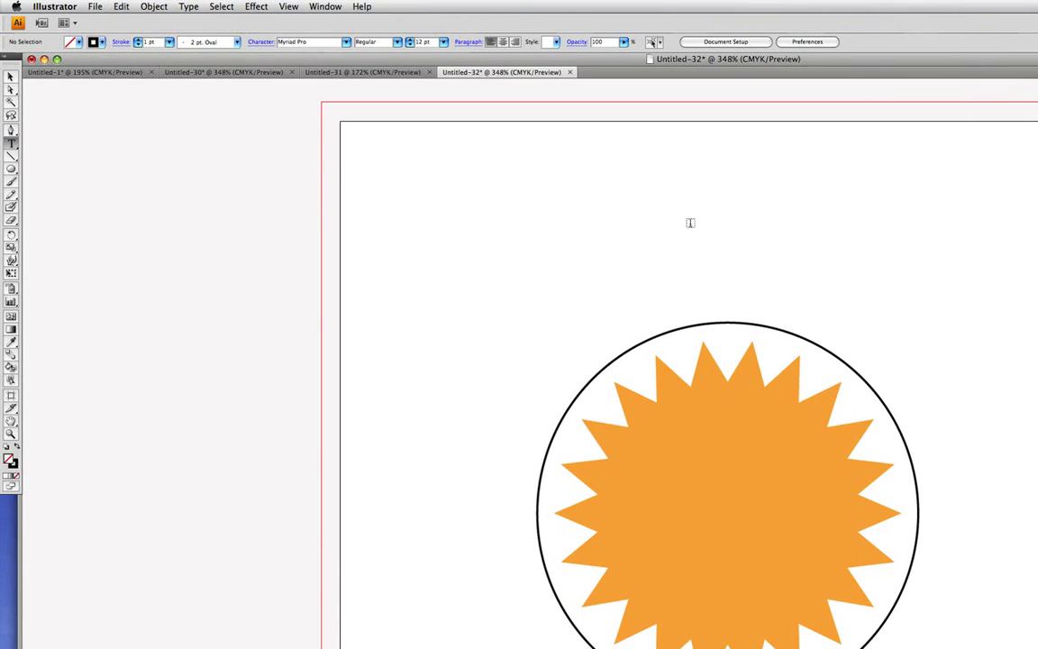
{"action": "left_click", "coordinate": [701, 221]}
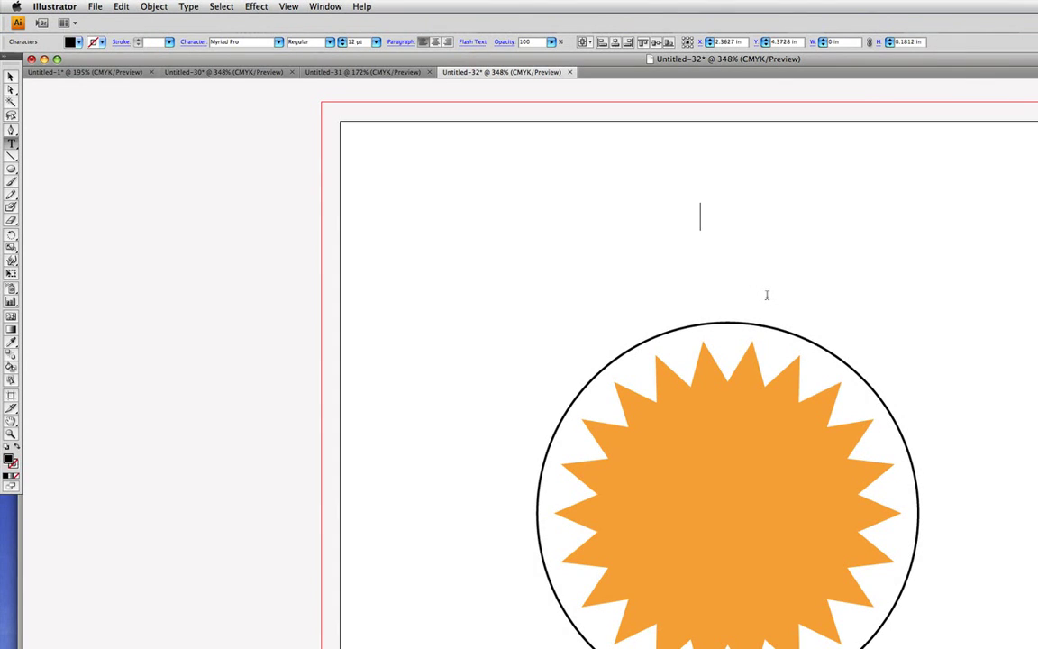
{"action": "type", "text": "Blue S"}
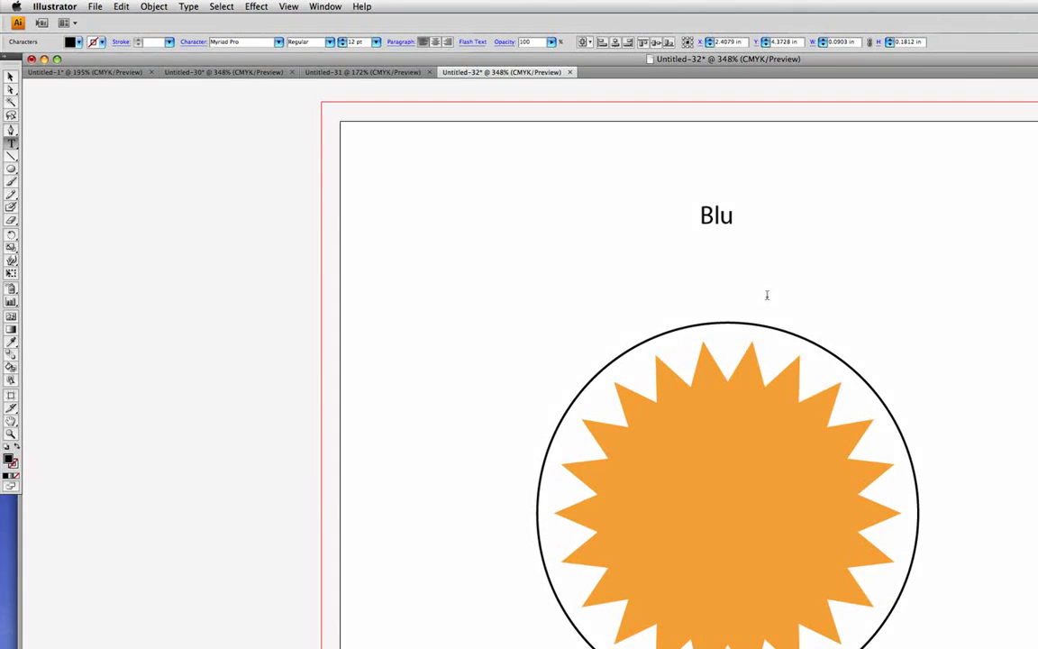
{"action": "type", "text": "ky"}
- Set all of the "Blue Sky" text to the Black font style at 70 pt
{"action": "key", "text": "super+a"}
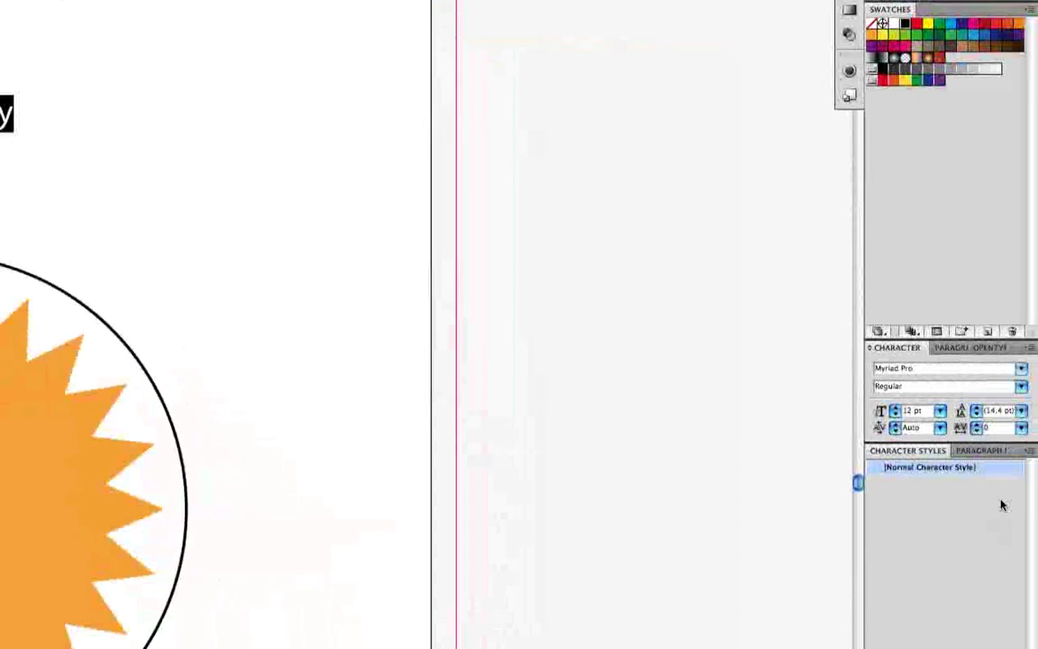
{"action": "left_click", "coordinate": [1022, 386]}
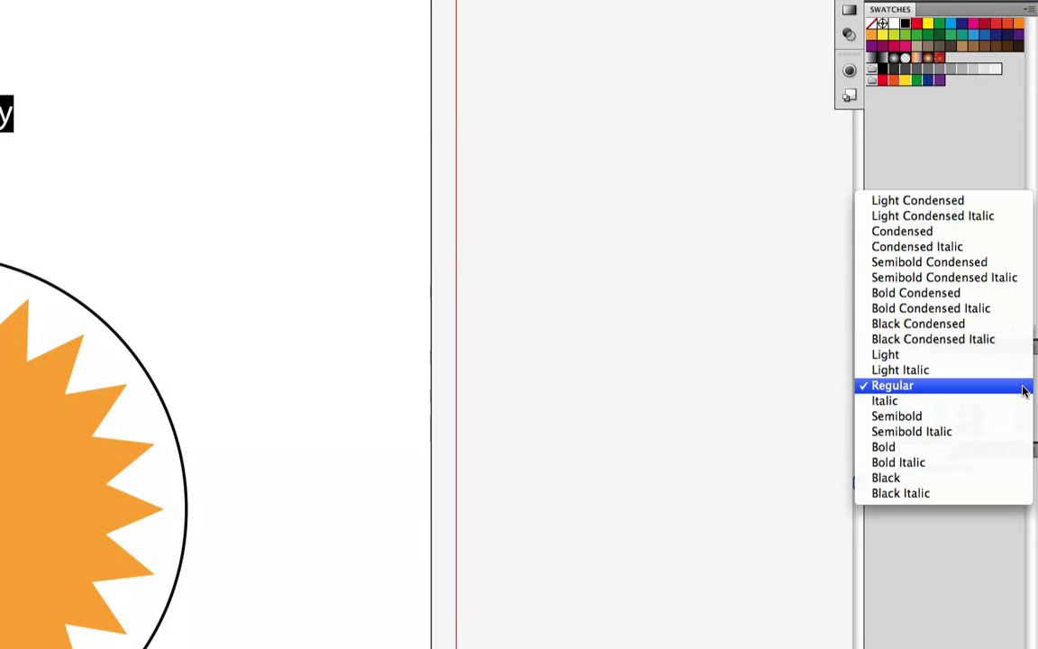
{"action": "left_click", "coordinate": [924, 484]}
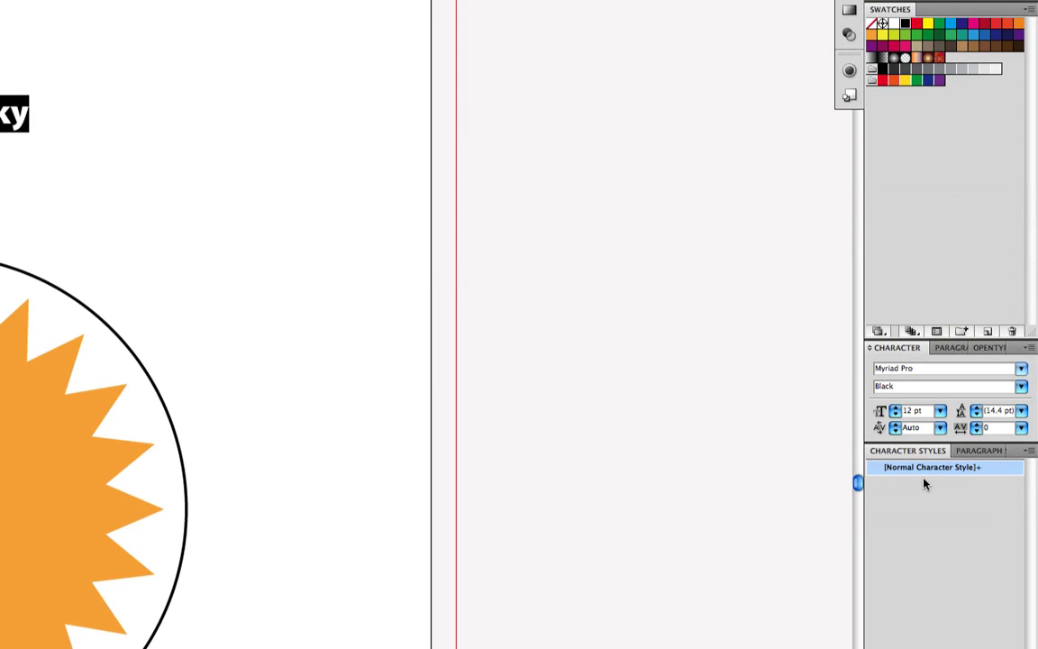
{"action": "left_click", "coordinate": [941, 411]}
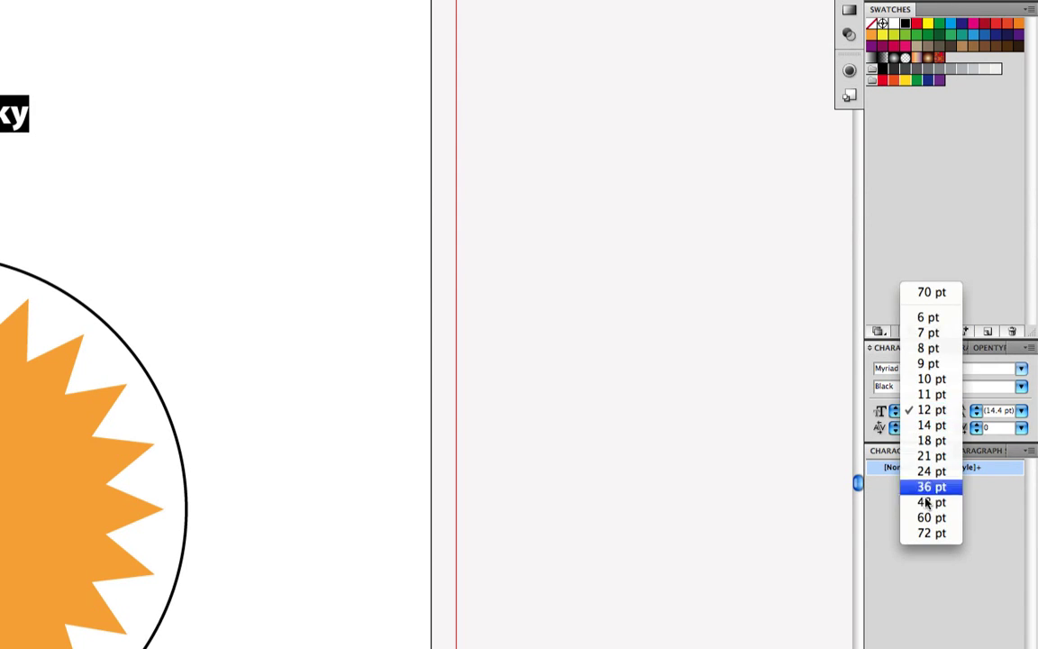
{"action": "left_click", "coordinate": [932, 410]}
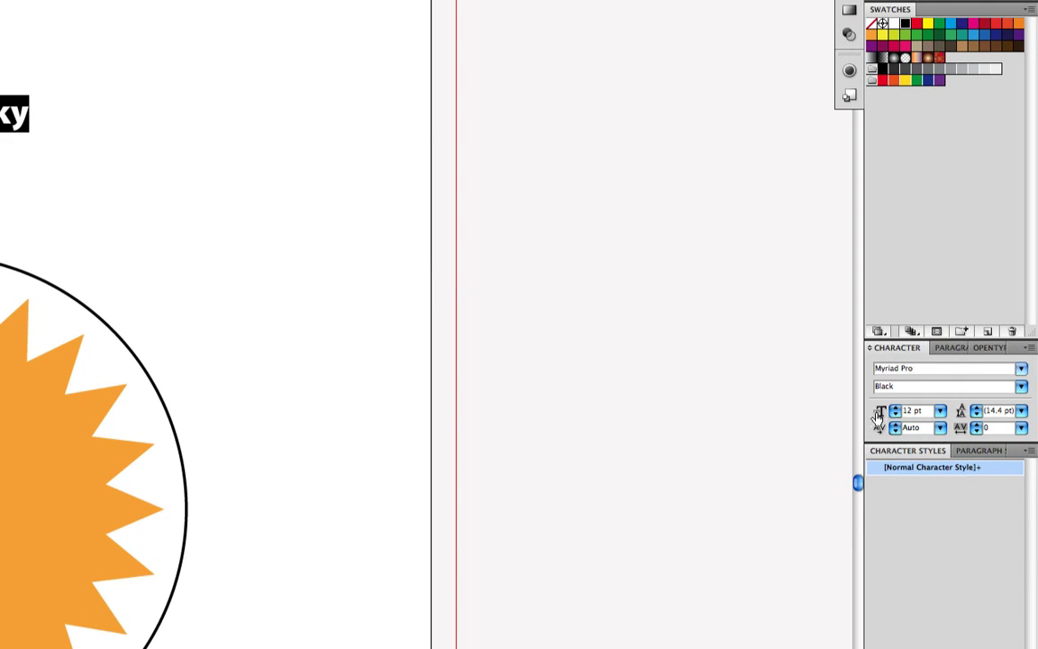
{"action": "left_click", "coordinate": [880, 414]}
{"action": "type", "text": "70"}
{"action": "key", "text": "Return"}
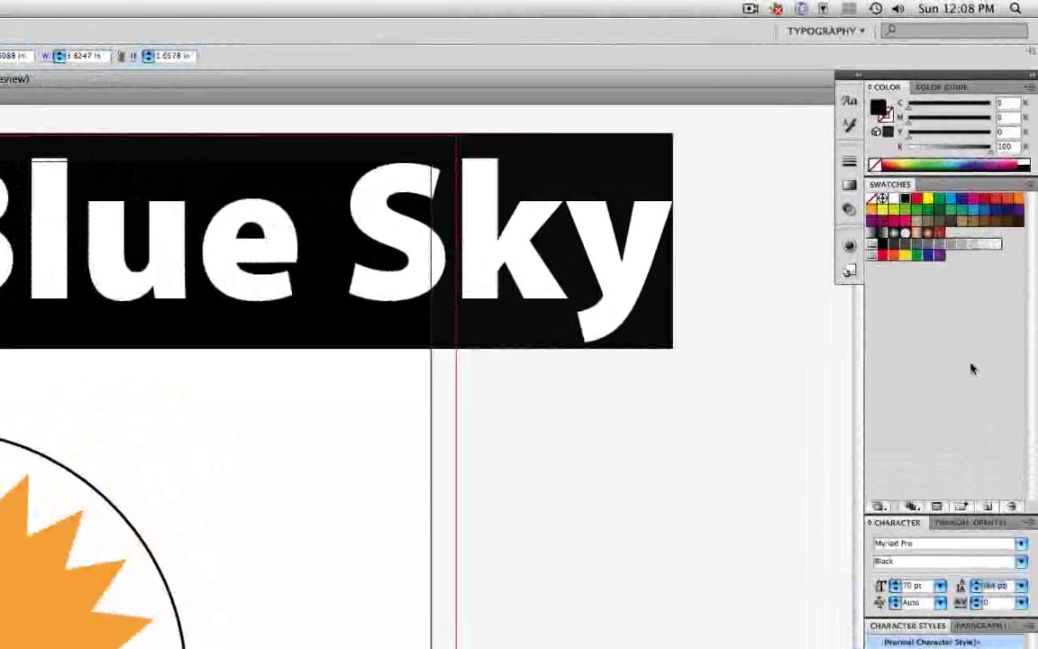
- Fill the "Blue Sky" text with bright blue and center-align its paragraph
{"action": "left_click", "coordinate": [951, 200]}
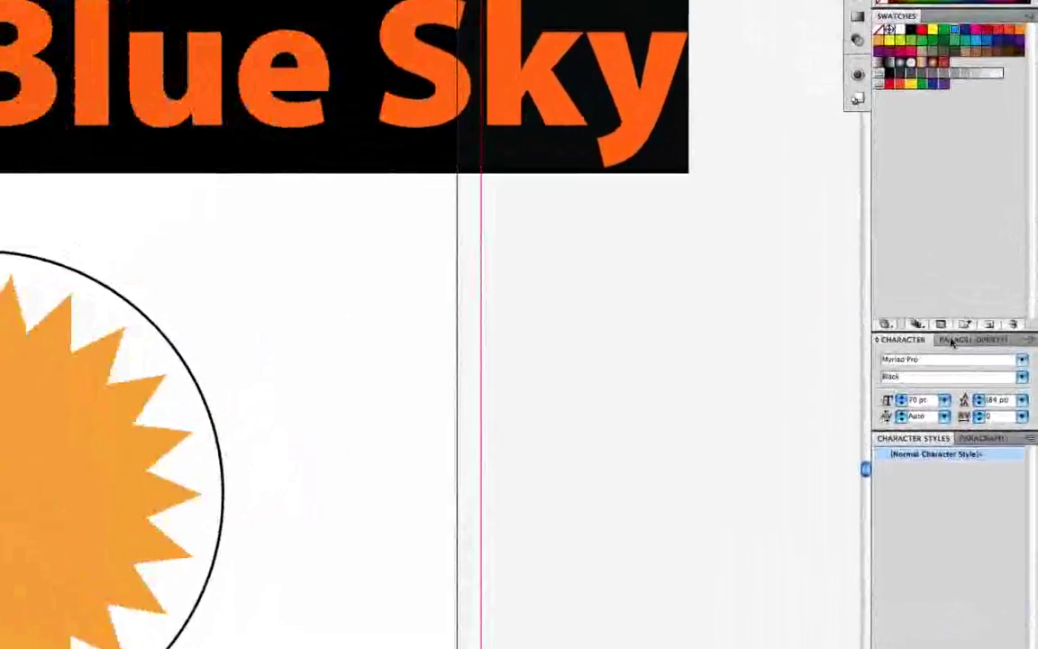
{"action": "left_click", "coordinate": [953, 340]}
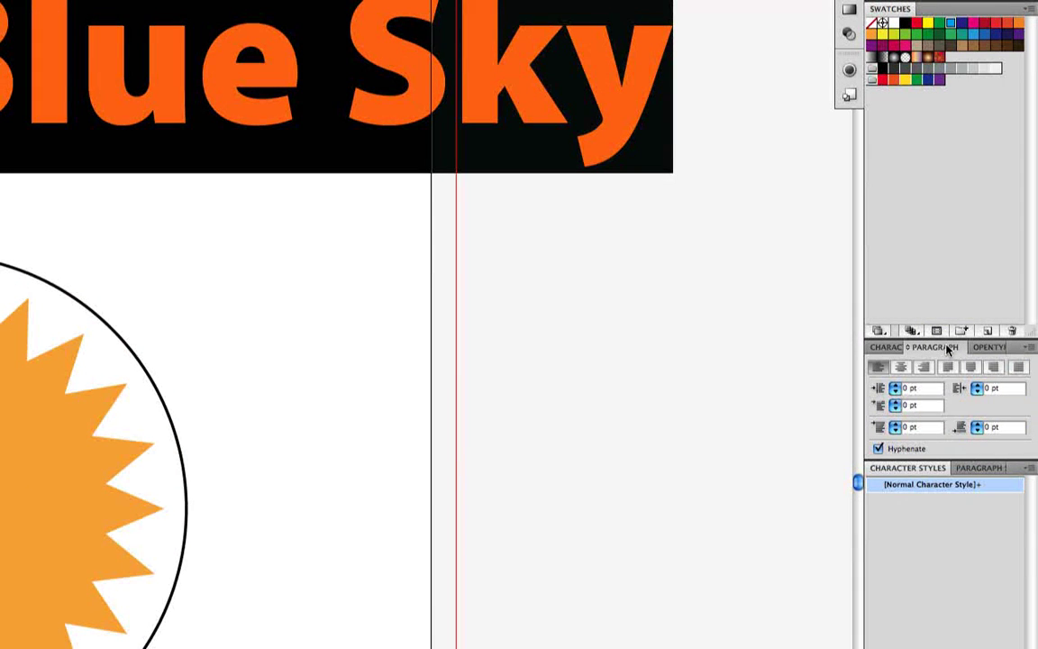
{"action": "left_click", "coordinate": [901, 369]}
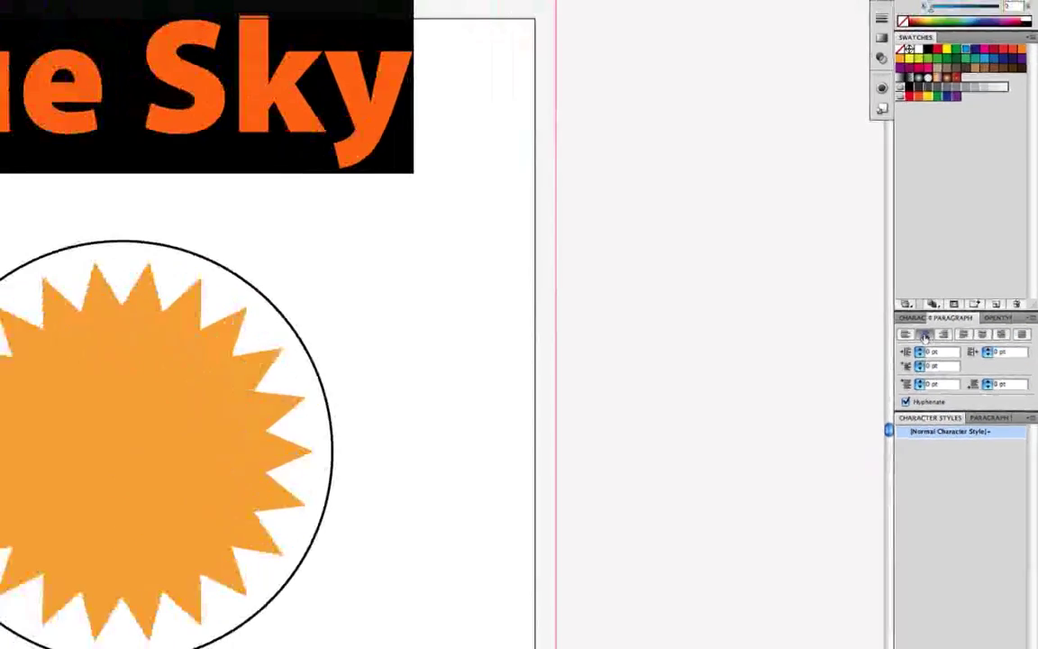
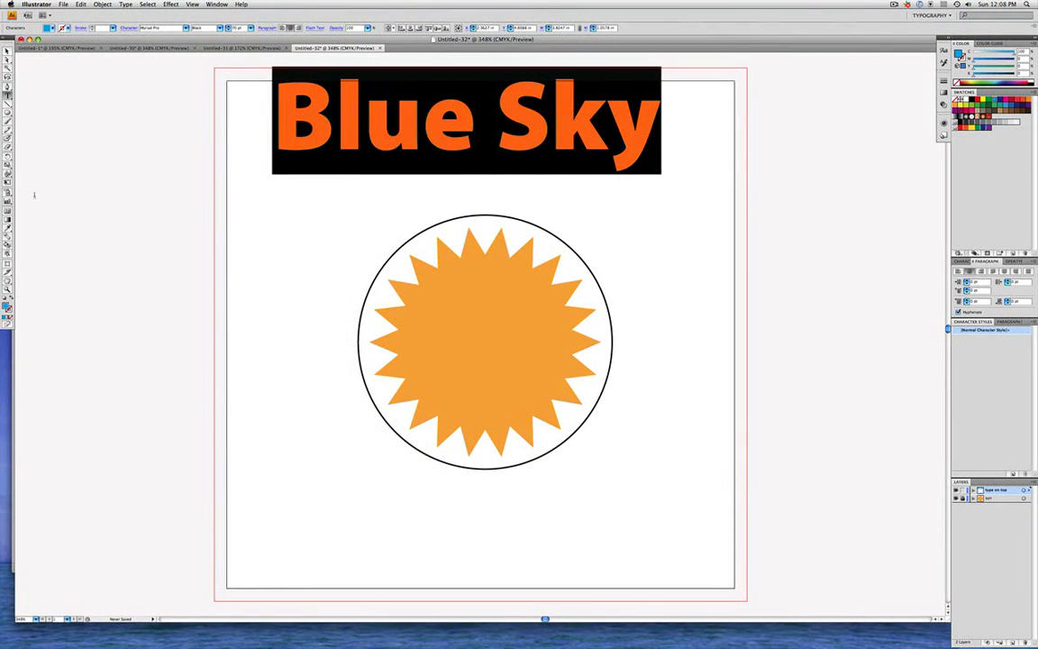
- Move the "Blue Sky" text down to just above the circle and set its tracking to -50
{"action": "left_click", "coordinate": [6, 49]}
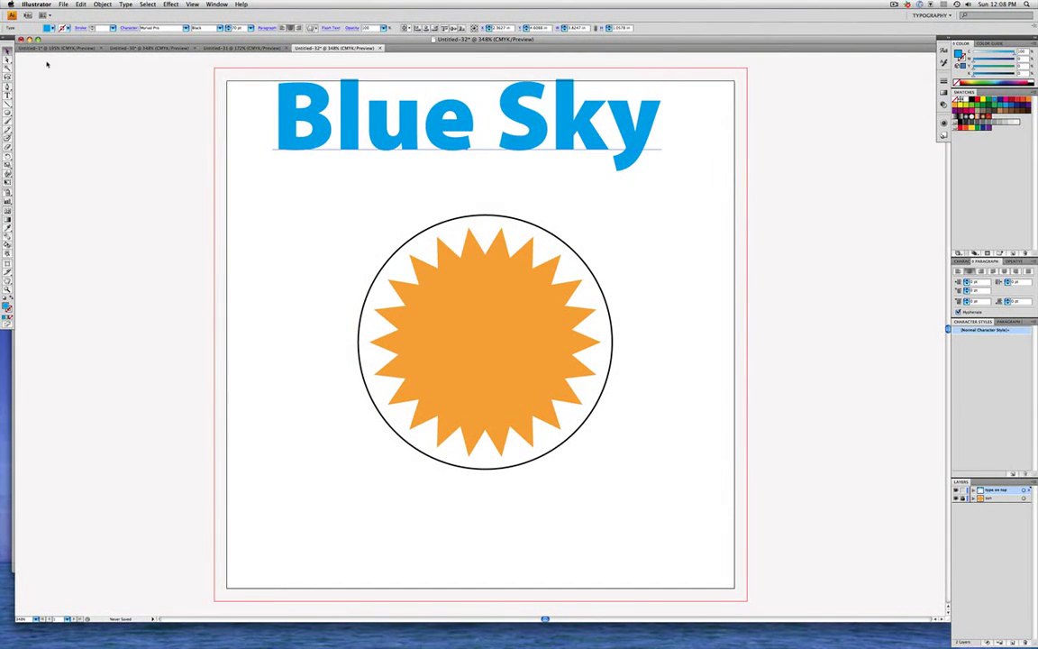
{"action": "left_click_drag", "start_coordinate": [320, 128], "coordinate": [363, 174]}
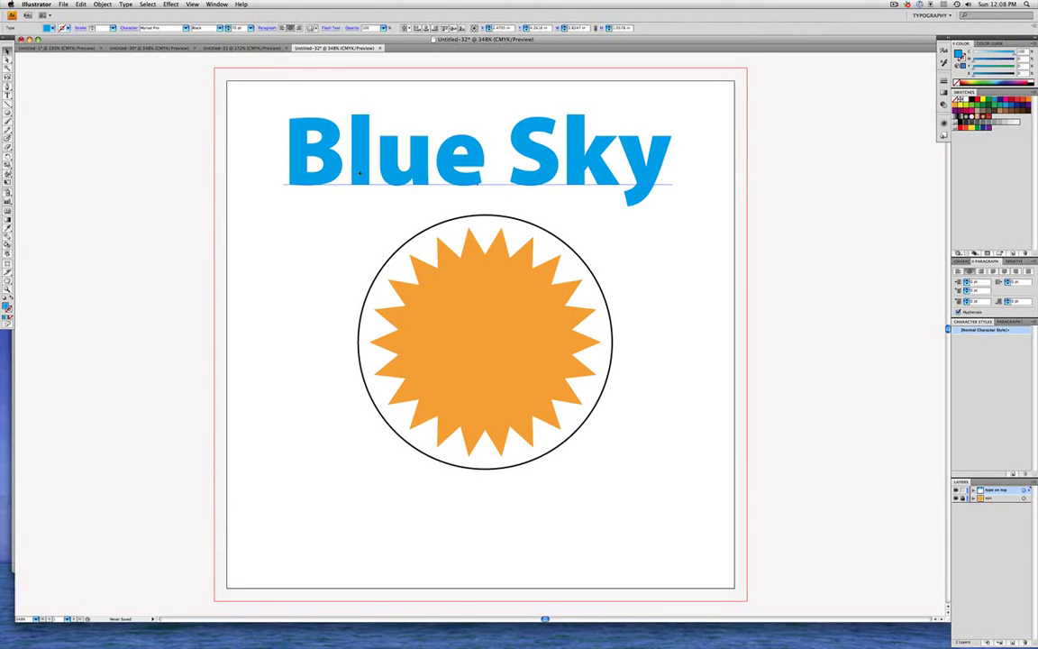
{"action": "left_click", "coordinate": [359, 173]}
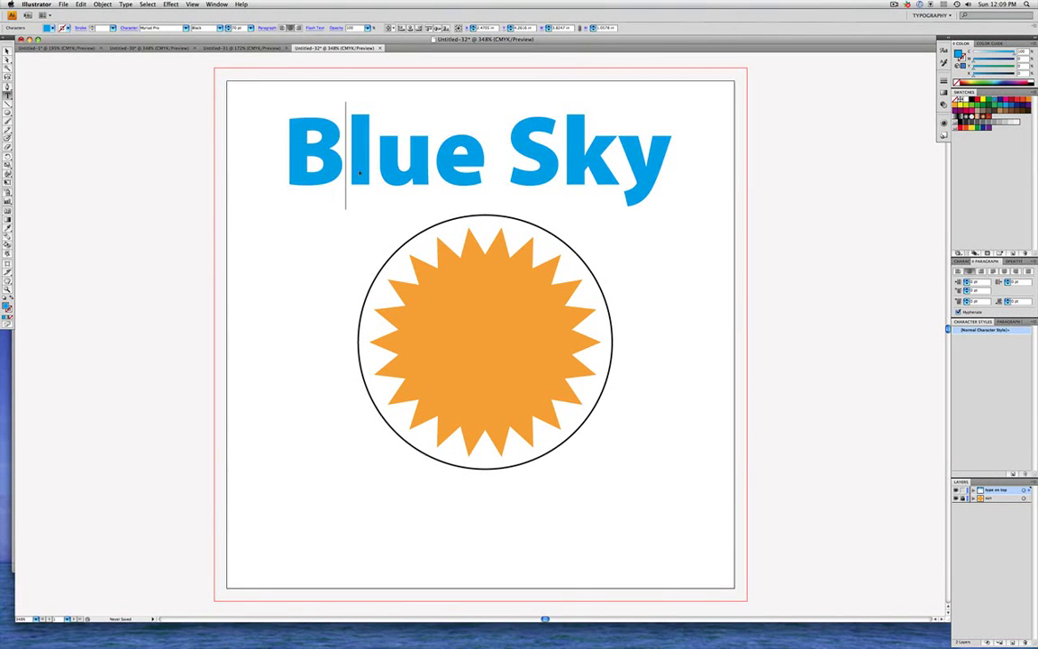
{"action": "key", "text": "super+a"}
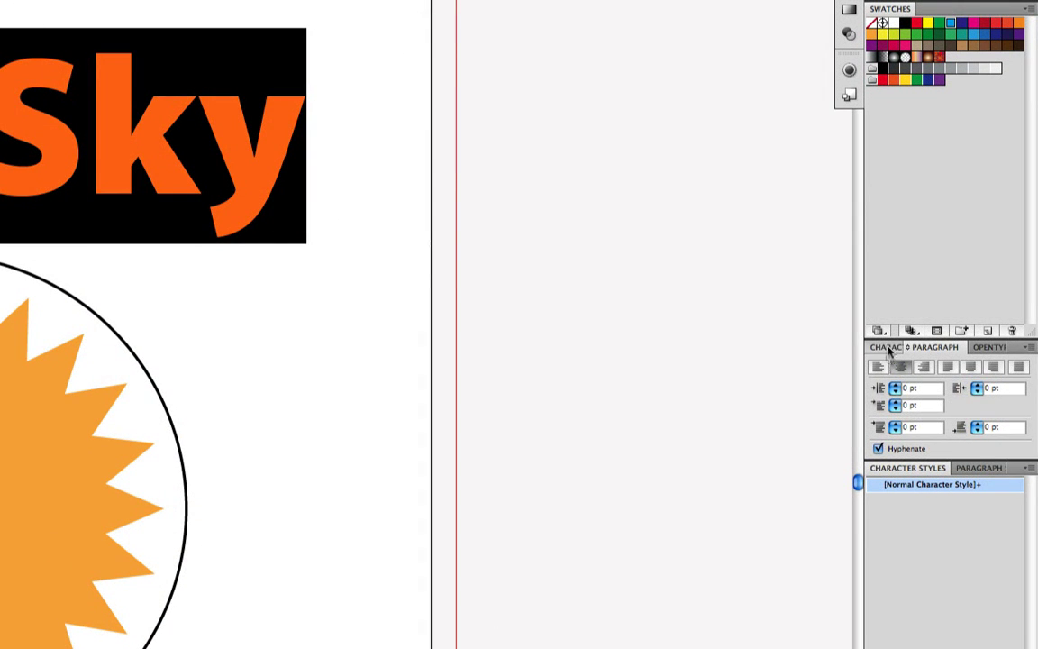
{"action": "left_click", "coordinate": [888, 352]}
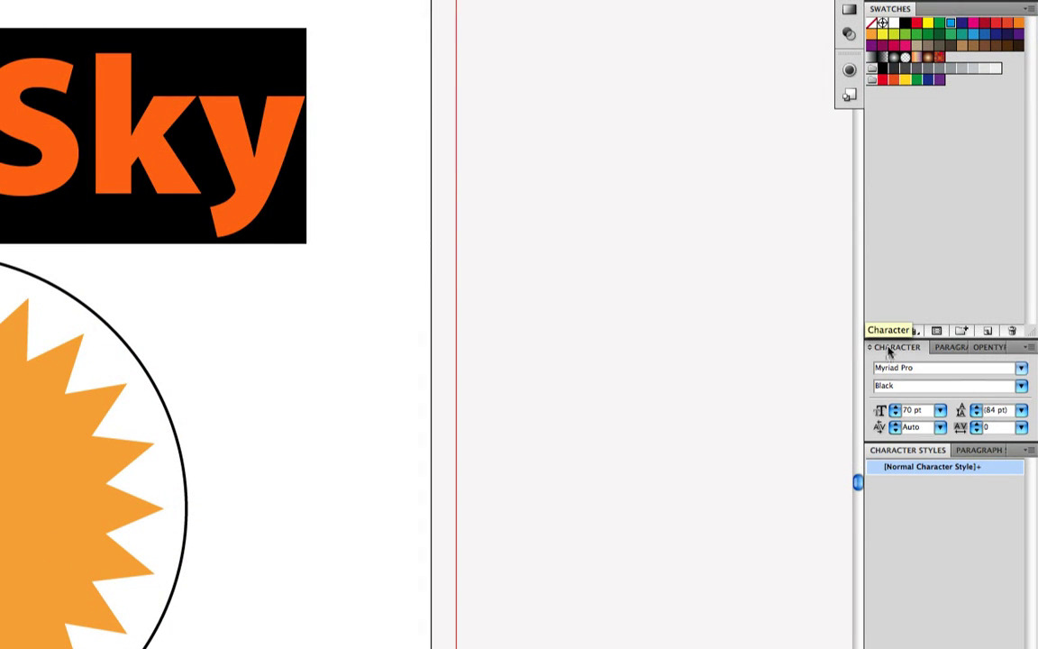
{"action": "left_click", "coordinate": [964, 431]}
{"action": "type", "text": "-50"}
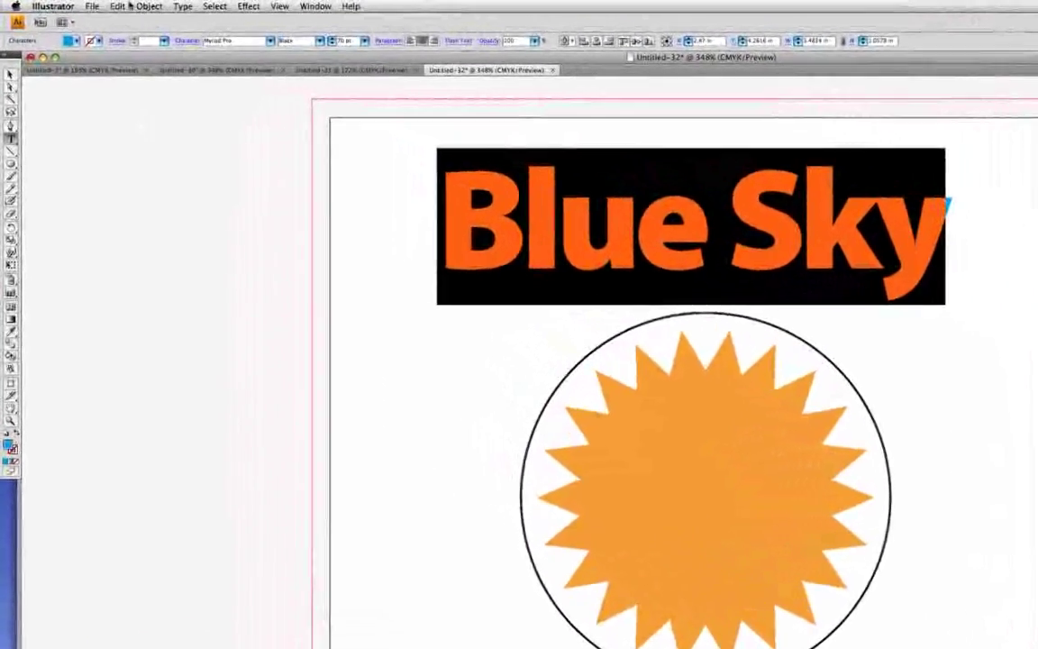
- Copy the formatted "Blue Sky" text and delete its text object from the artboard
{"action": "left_click", "coordinate": [81, 5]}
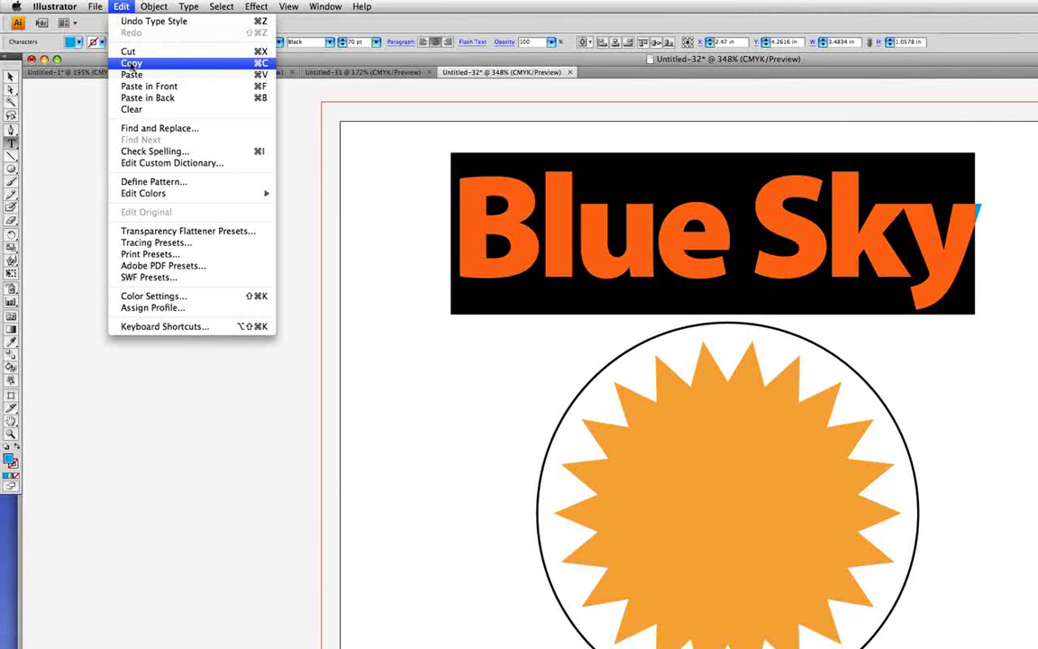
{"action": "left_click", "coordinate": [132, 63]}
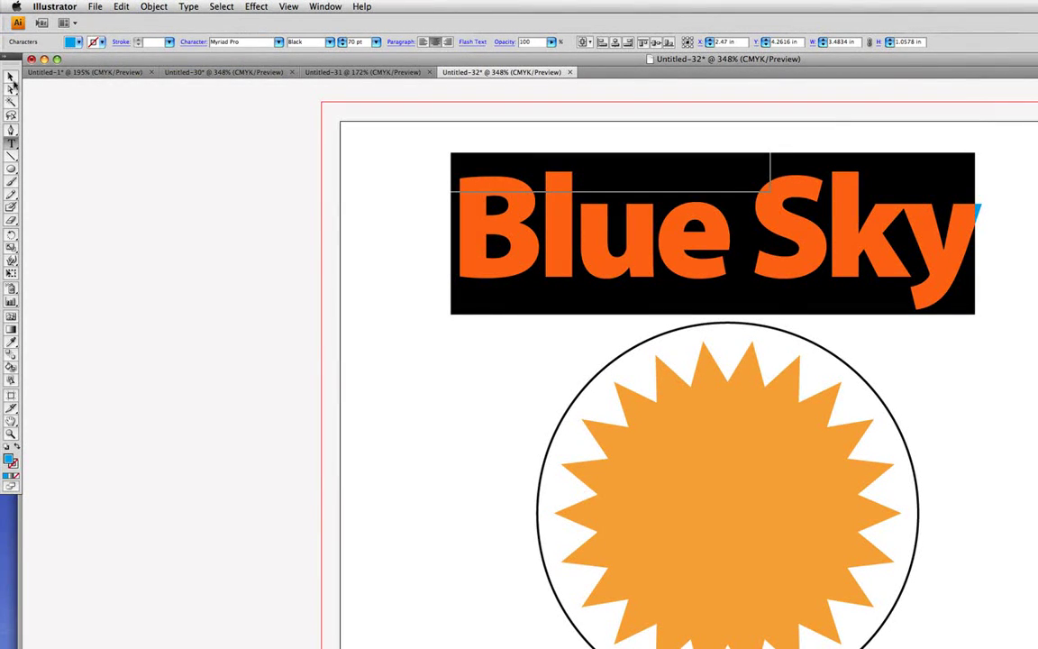
{"action": "left_click", "coordinate": [10, 77]}
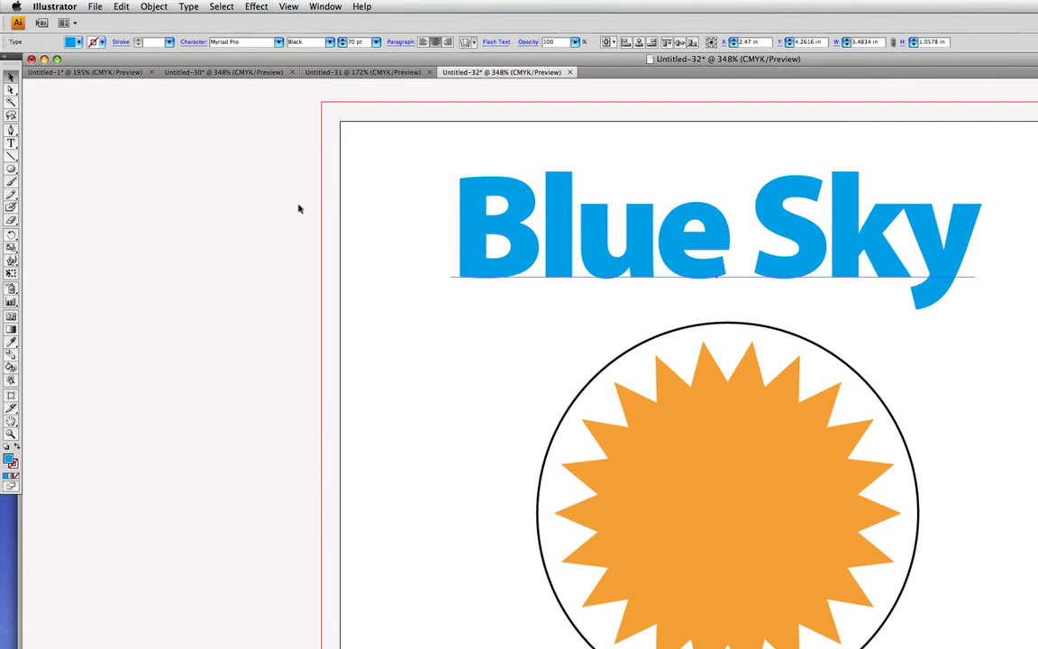
{"action": "key", "text": "Delete"}
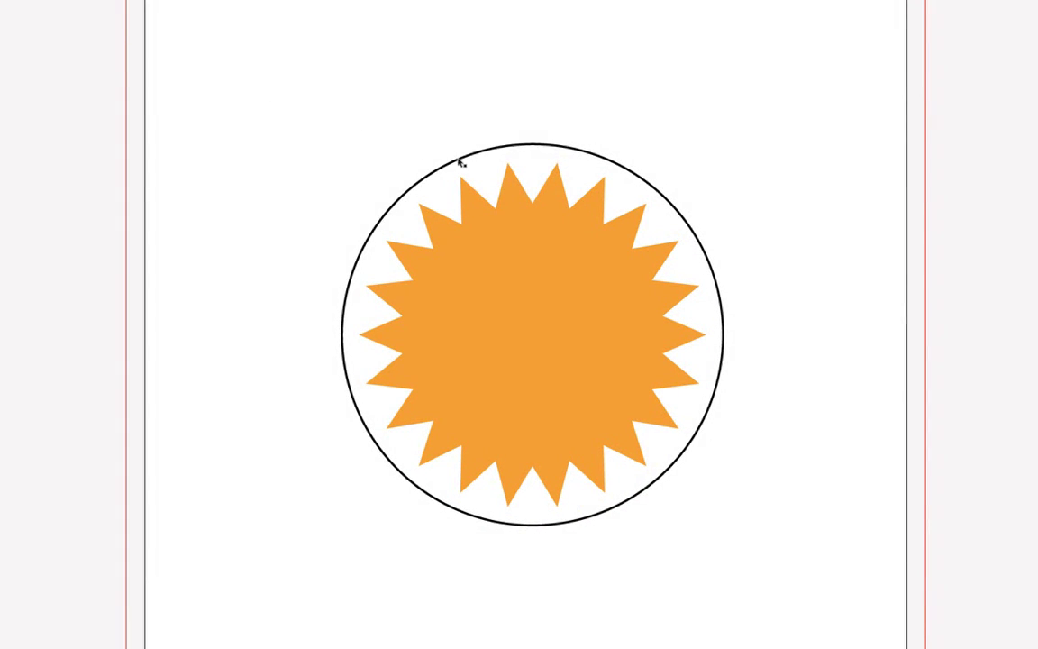
- Turn the outer circle into a type path with the Type on a Path tool and paste the copied "Blue Sky" text at its top
{"action": "left_click", "coordinate": [460, 161]}
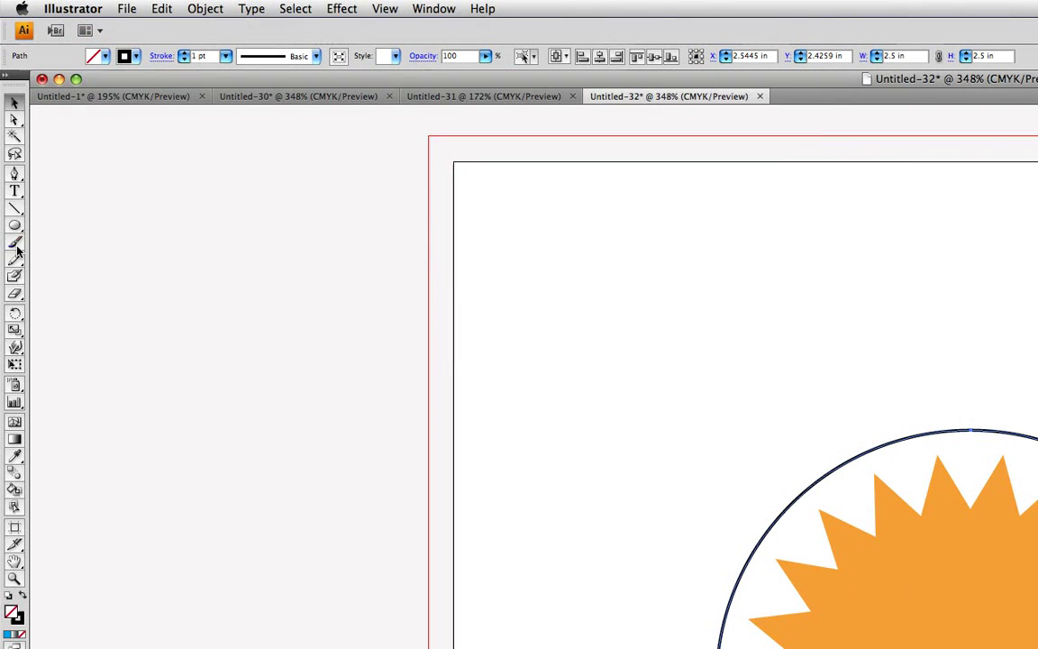
{"action": "left_click", "coordinate": [15, 193]}
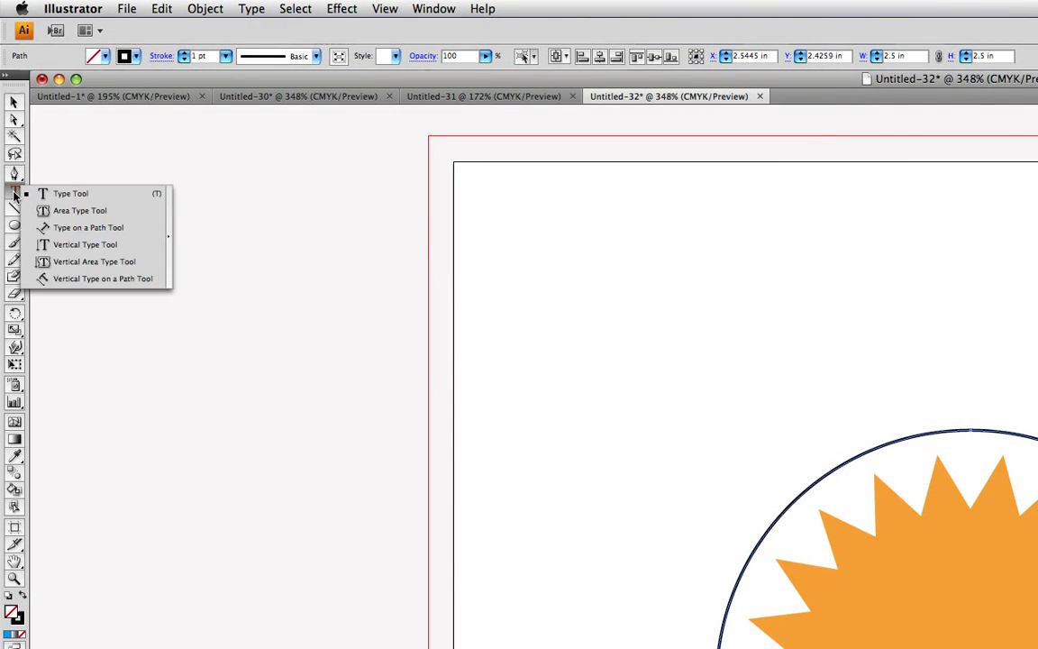
{"action": "left_click", "coordinate": [137, 226]}
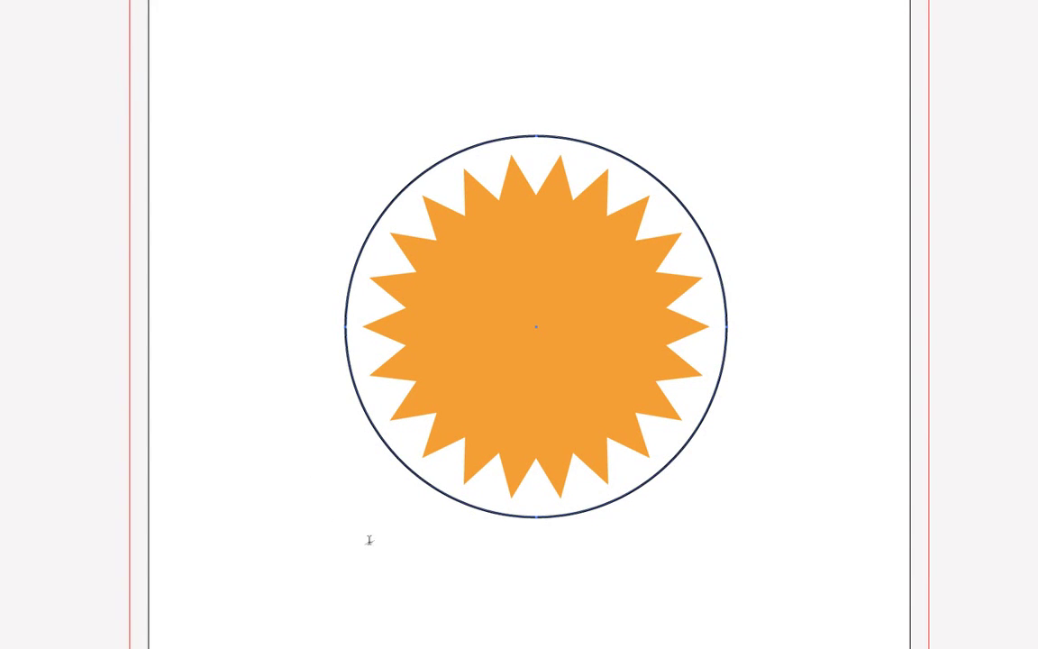
{"action": "left_click", "coordinate": [536, 516]}
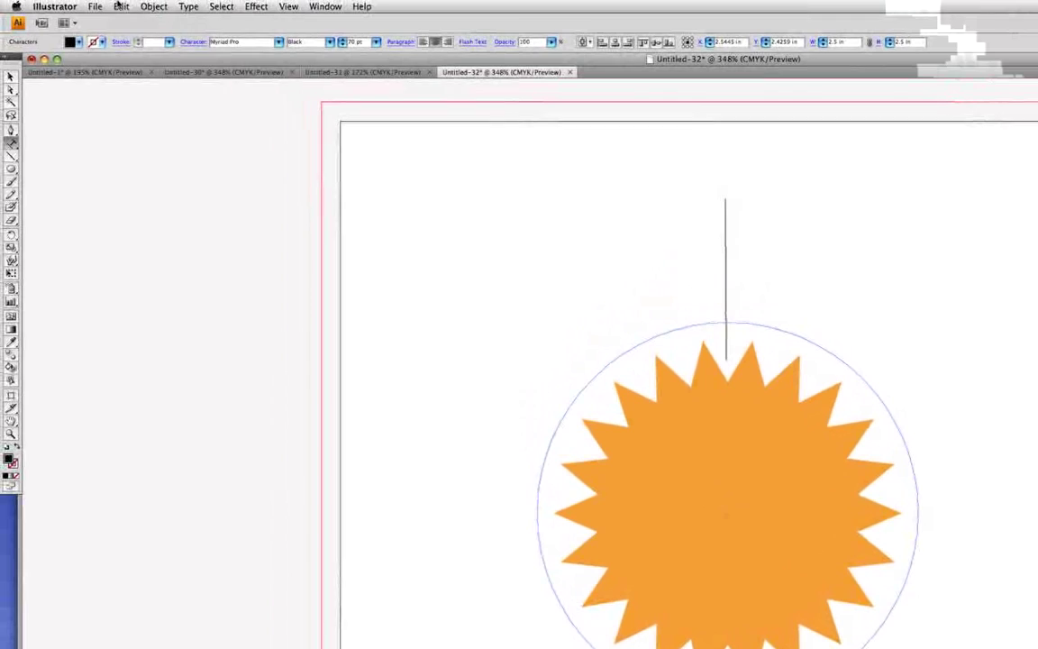
{"action": "left_click", "coordinate": [121, 6]}
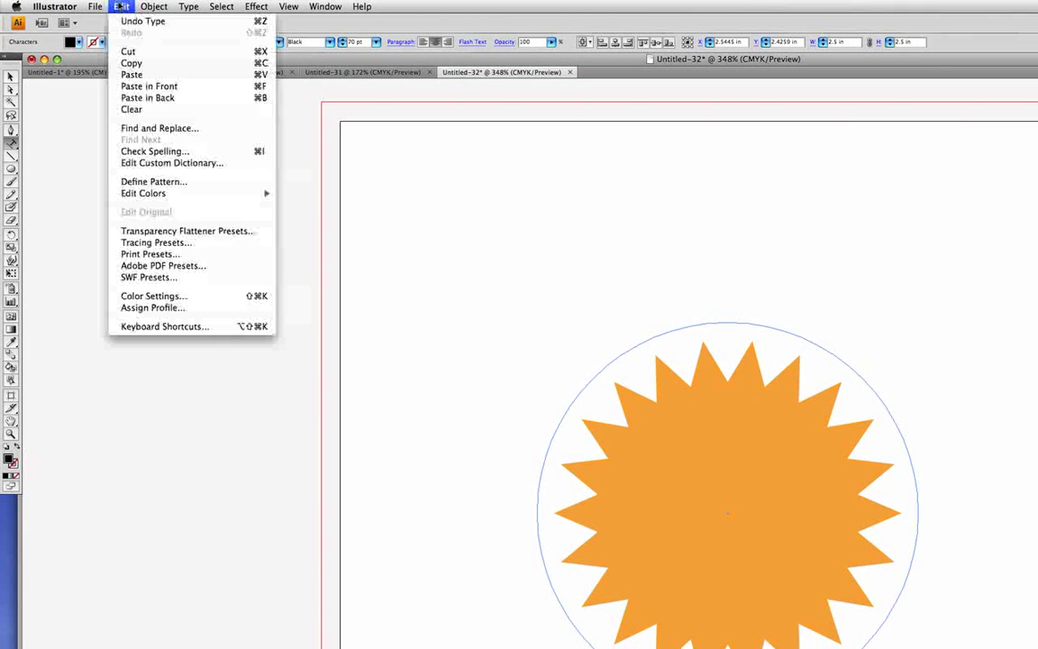
{"action": "left_click", "coordinate": [131, 74]}
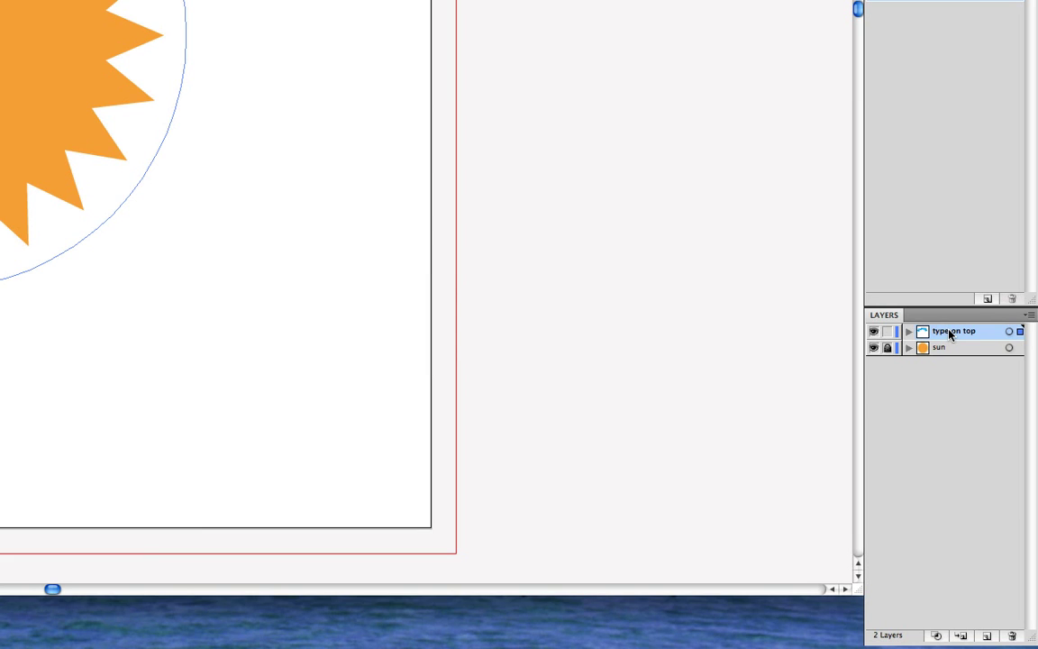
- Duplicate the "type on top" layer, then hide the original and make the copy active
{"action": "left_click_drag", "start_coordinate": [949, 334], "coordinate": [987, 635]}
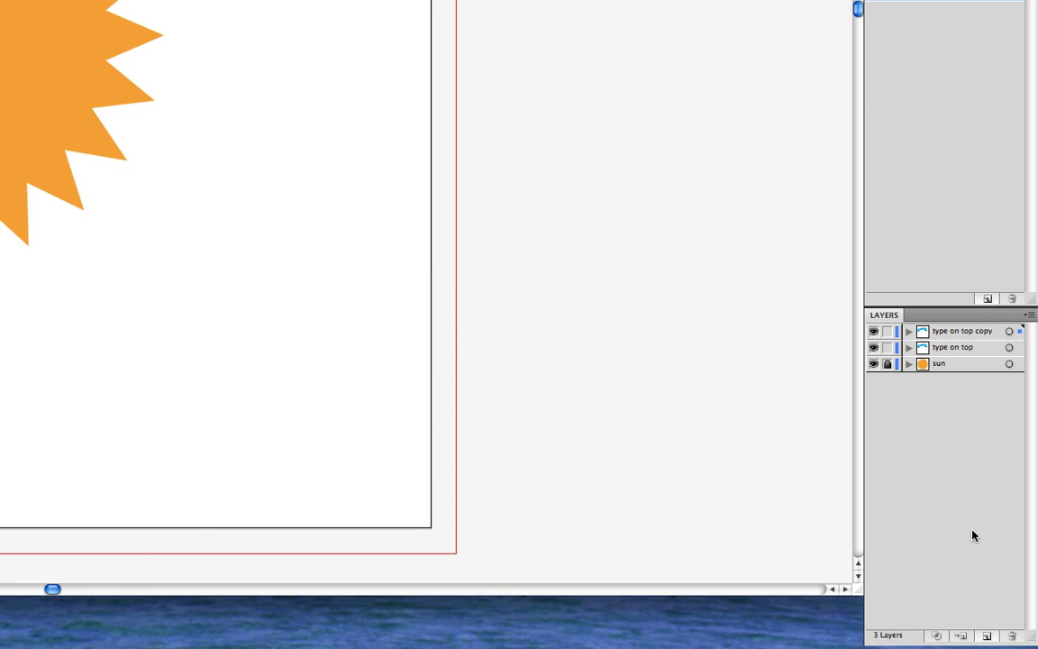
{"action": "left_click", "coordinate": [875, 349]}
{"action": "left_click", "coordinate": [952, 334]}
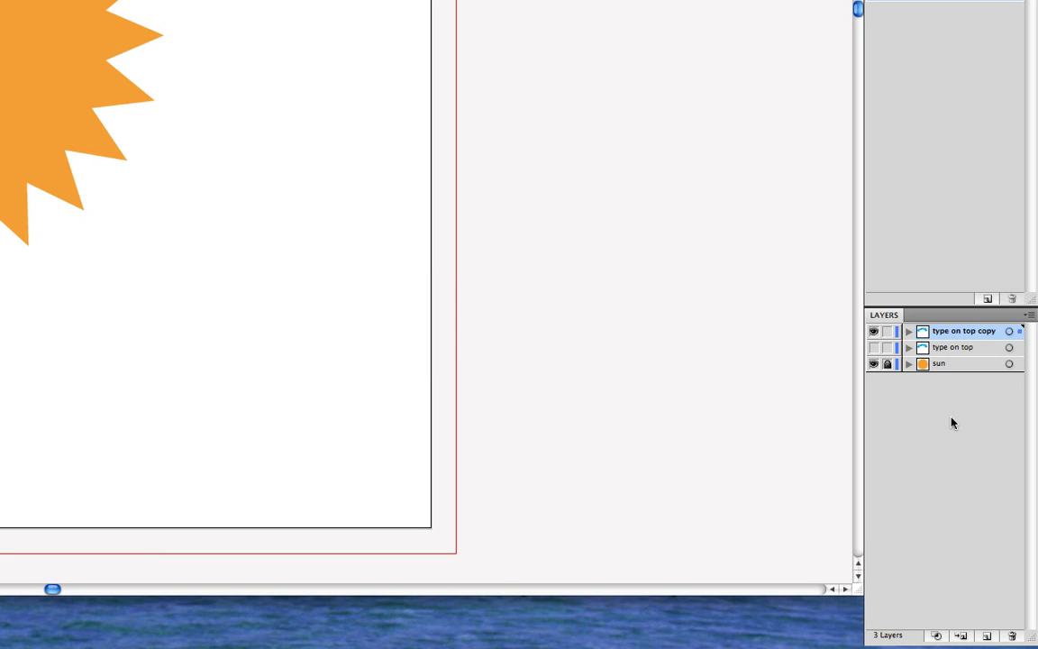
- Rename the "type on top copy" layer as "type on bottom"
{"action": "double_click", "coordinate": [955, 331]}
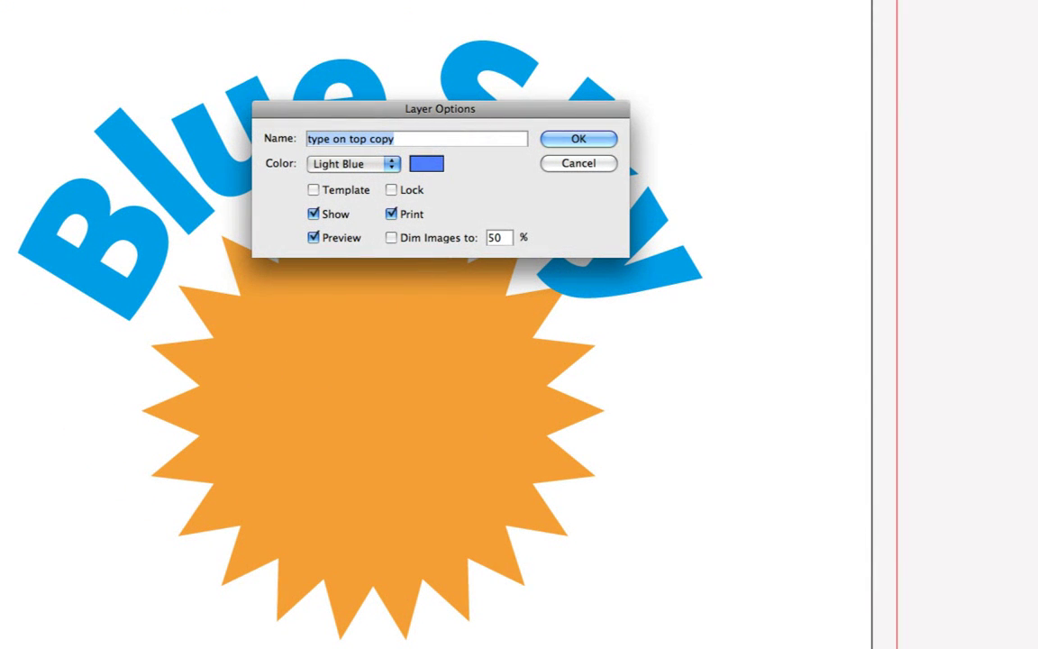
{"action": "type", "text": "type "}
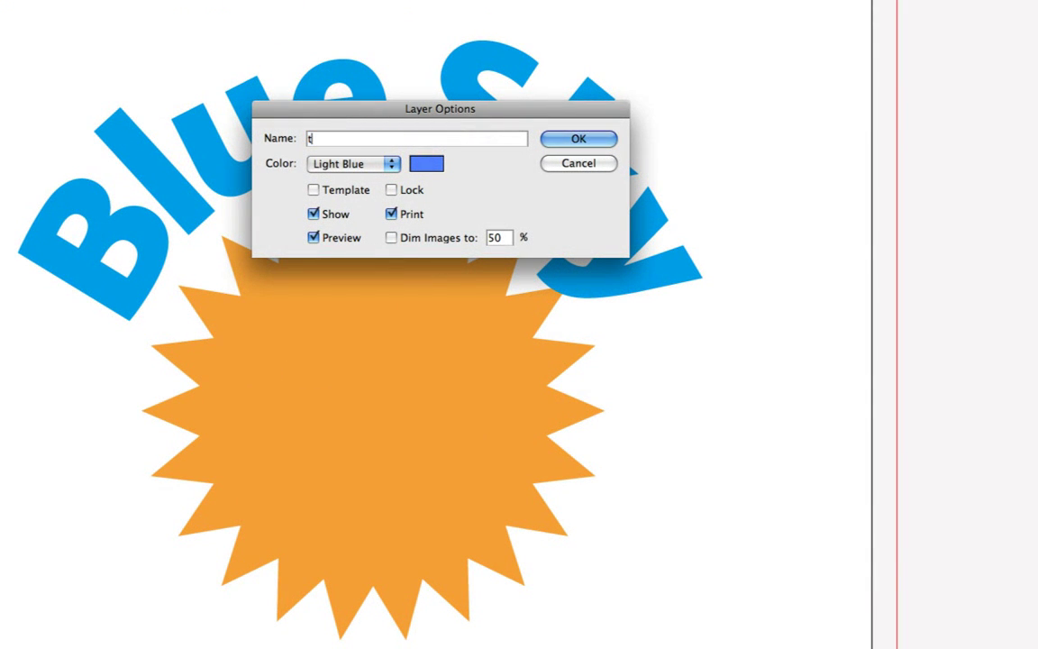
{"action": "type", "text": "on bottom"}
{"action": "key", "text": "Return"}
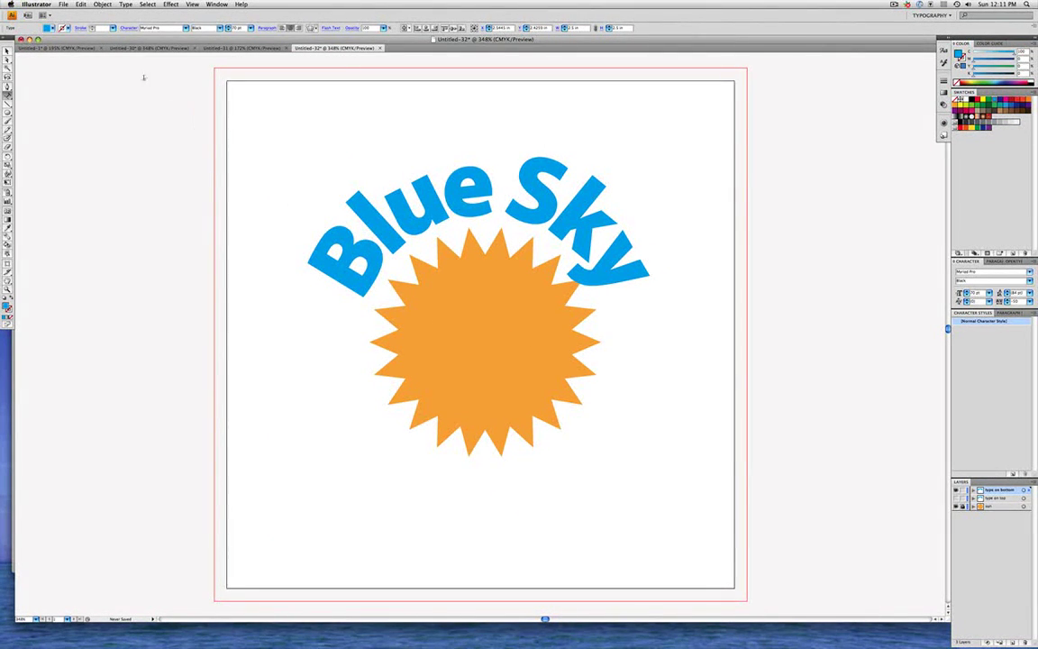
- Replace the "Blue Sky" text on the circular path with "Hotel & Spa"
{"action": "left_click", "coordinate": [7, 51]}
{"action": "double_click", "coordinate": [477, 215]}
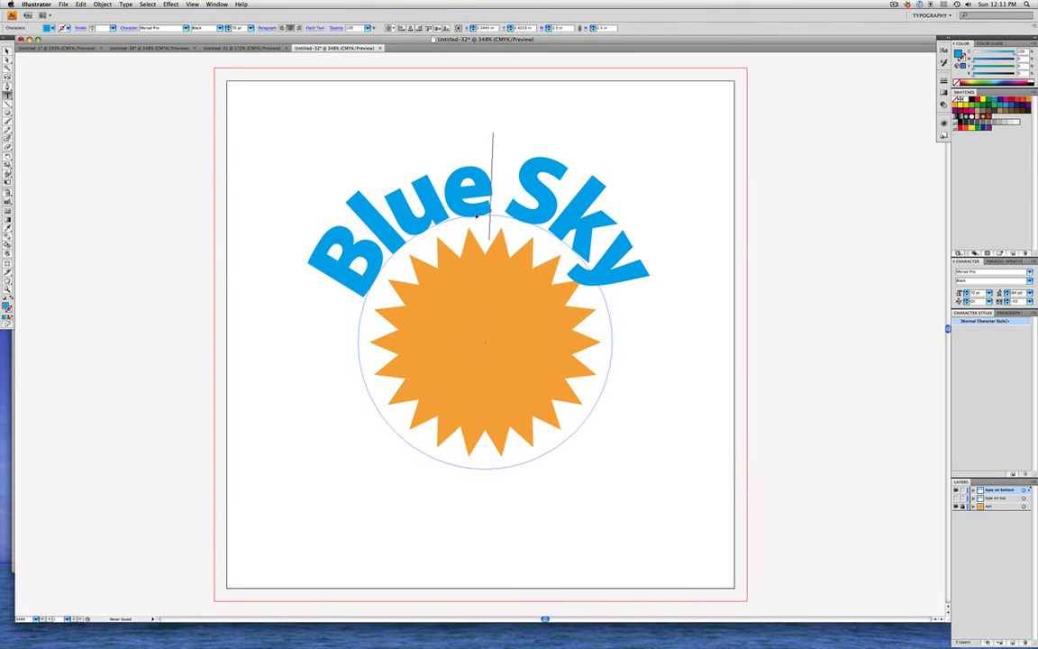
{"action": "key", "text": "super+a"}
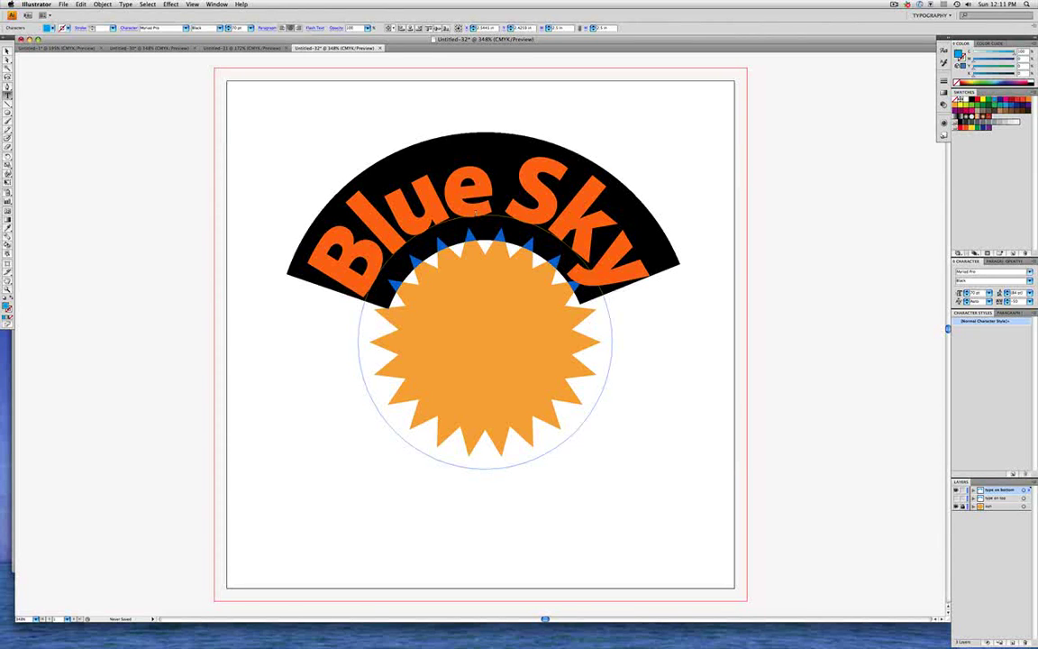
{"action": "type", "text": "Hotel"}
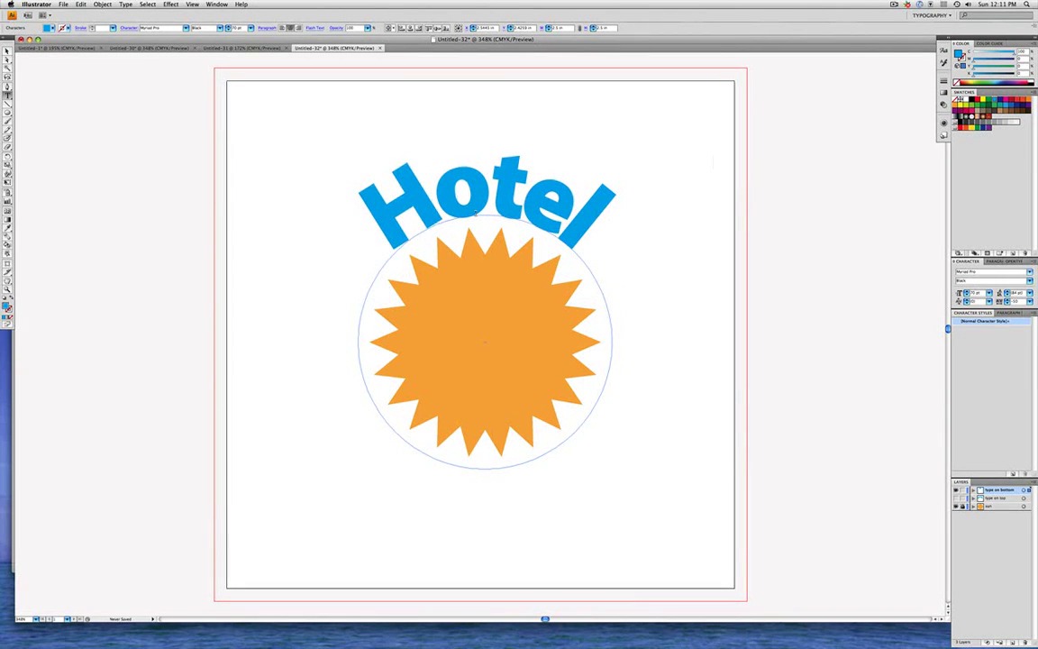
{"action": "type", "text": " & Spa"}
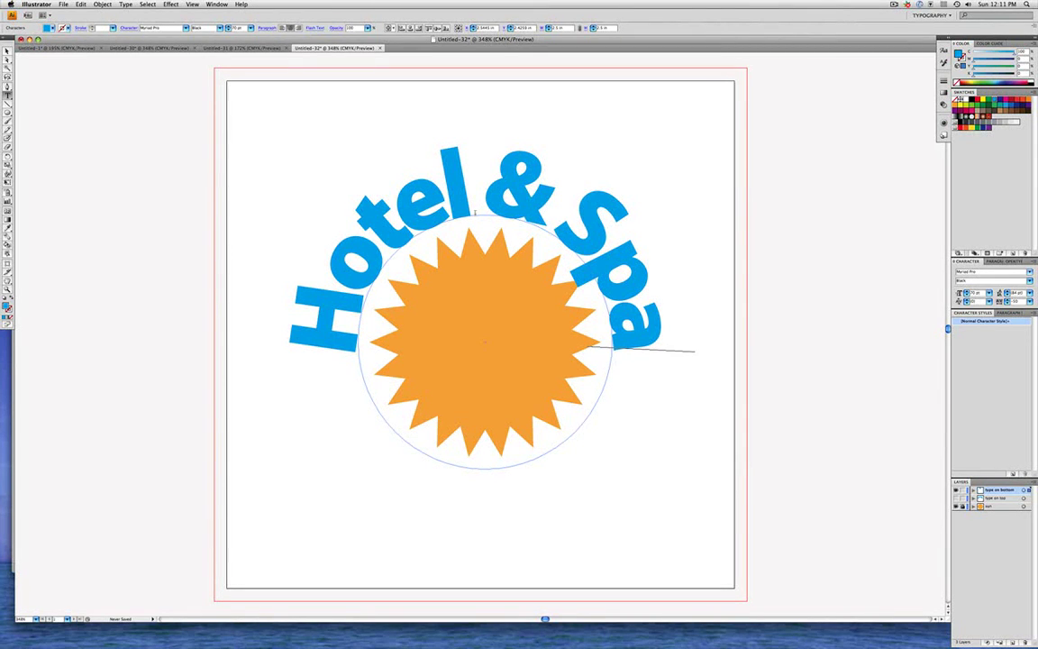
- Rotate the "Hotel & Spa" path type 180 degrees so it runs around the bottom of the sun
{"action": "left_click", "coordinate": [485, 503]}
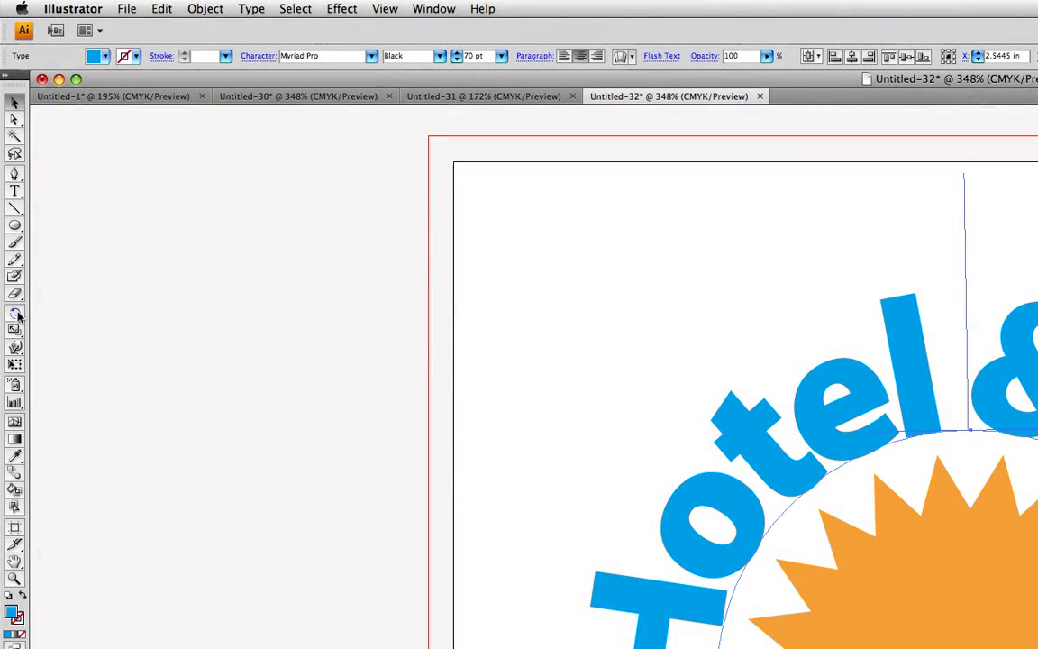
{"action": "double_click", "coordinate": [15, 312]}
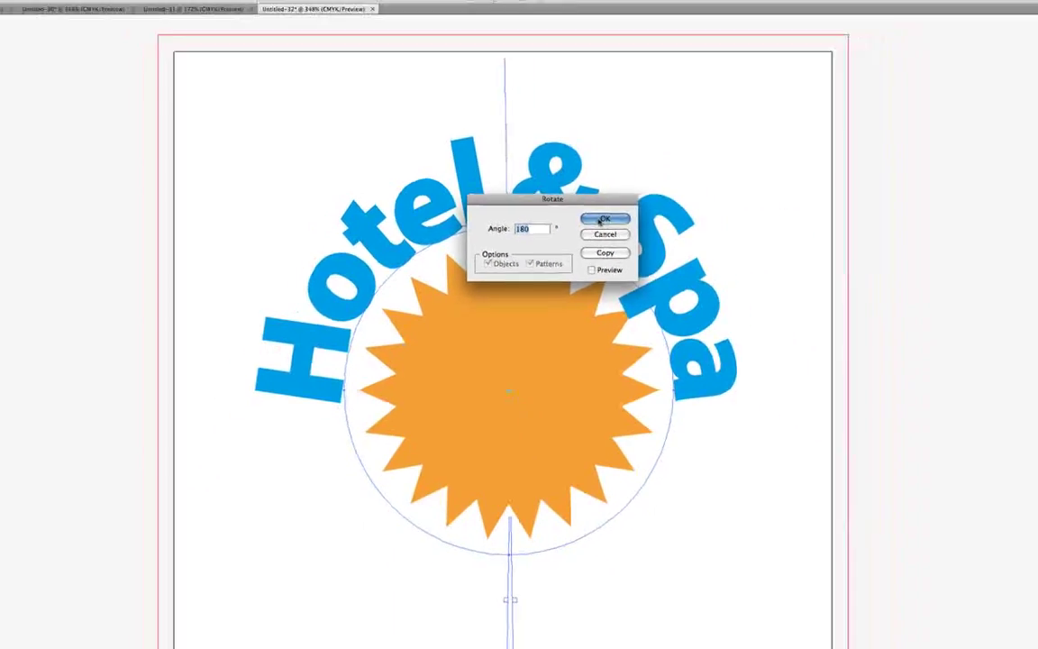
{"action": "left_click", "coordinate": [711, 241]}
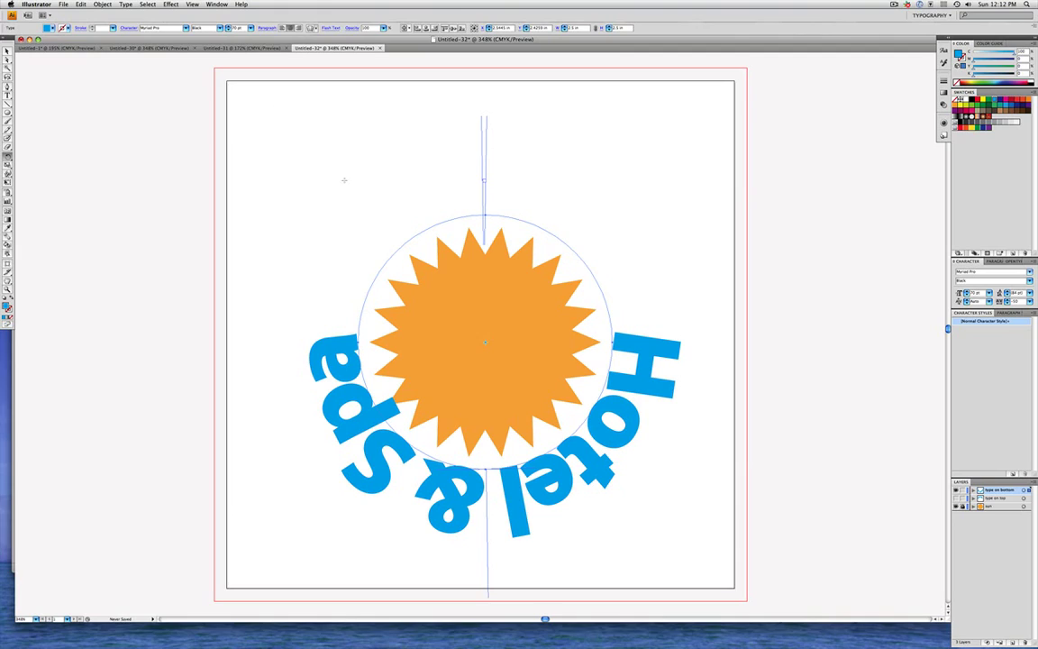
- Select all of the "Hotel & Spa" text and flip it to the other side of the path through Type on a Path Options, previewing the change
{"action": "left_click", "coordinate": [7, 51]}
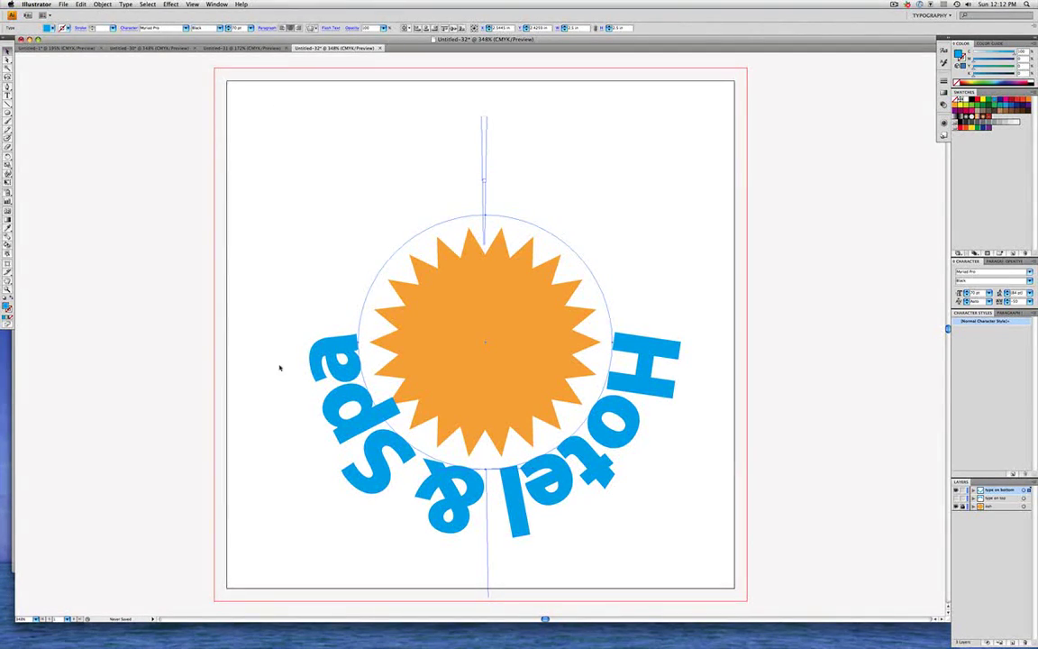
{"action": "double_click", "coordinate": [507, 504]}
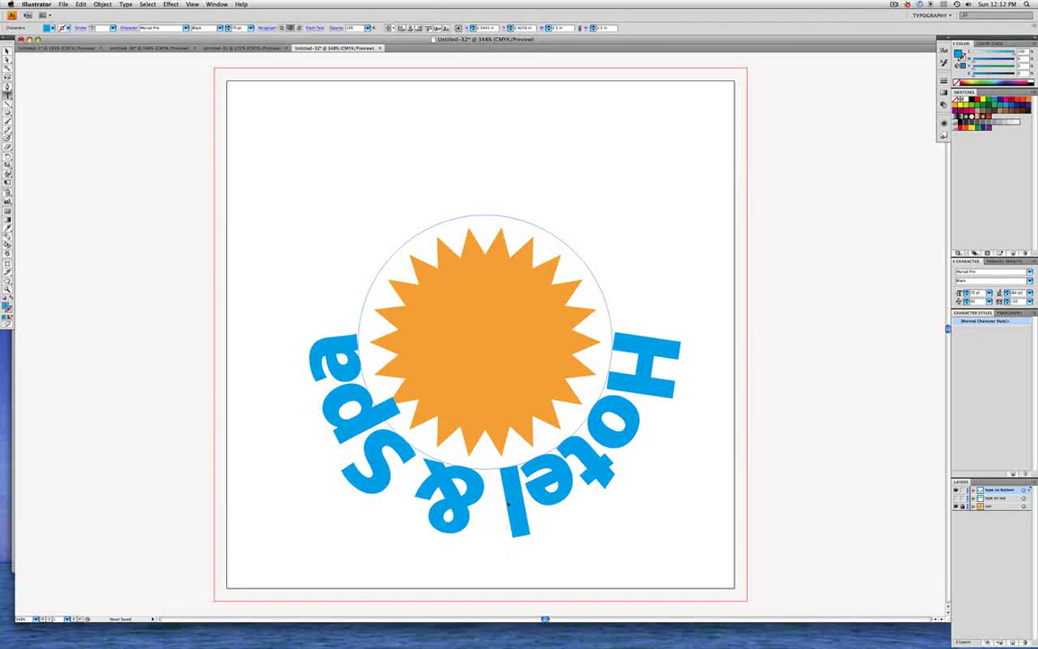
{"action": "key", "text": "super+a"}
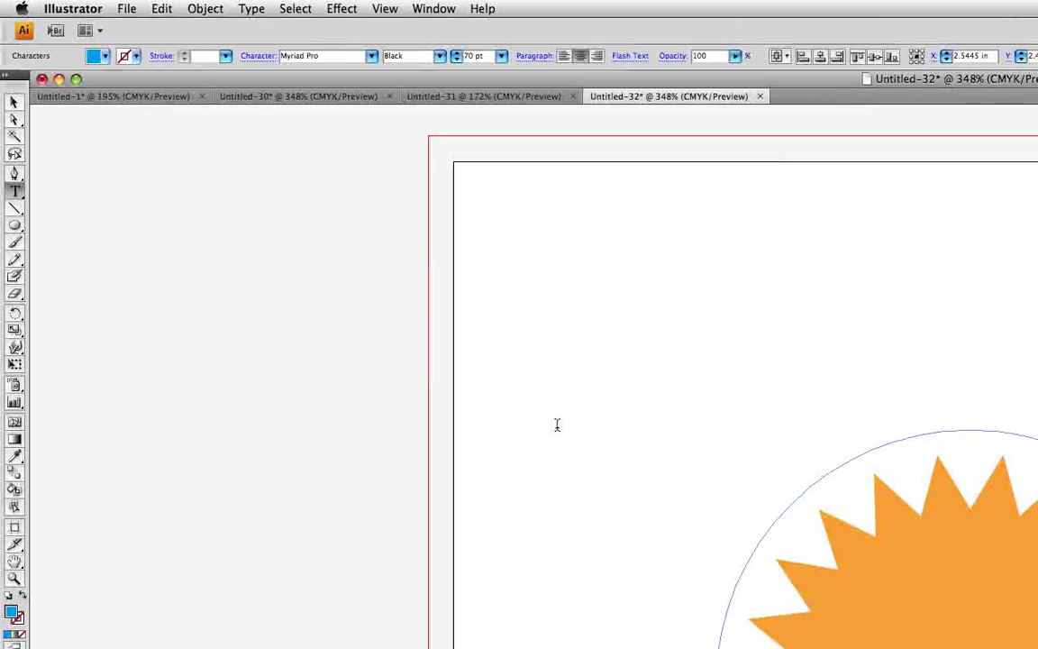
{"action": "left_click", "coordinate": [204, 9]}
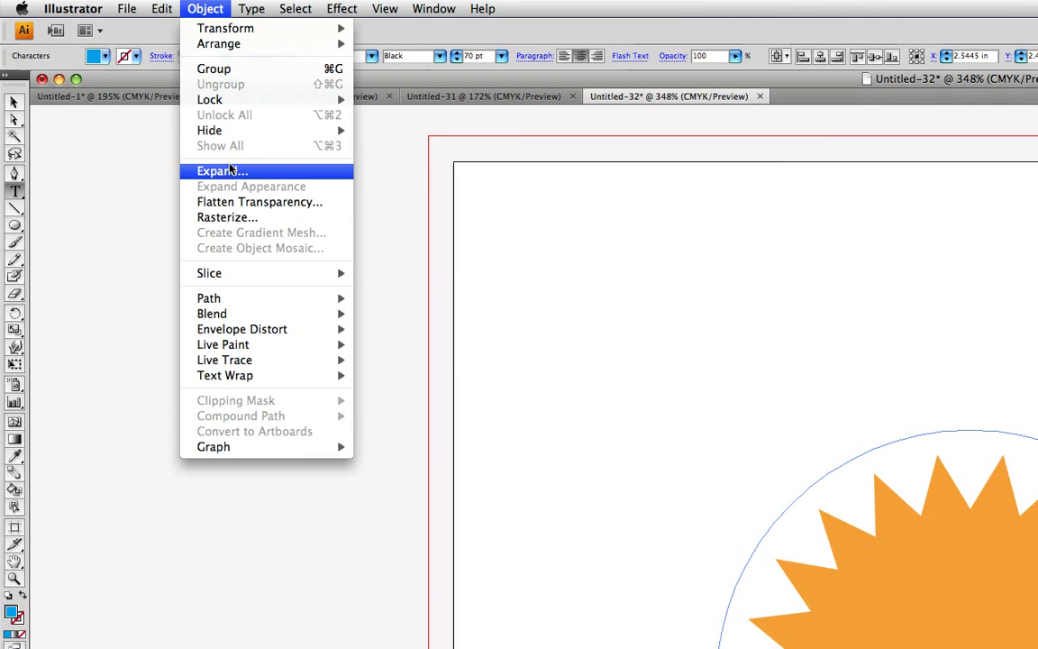
{"action": "mouse_move", "coordinate": [252, 8]}
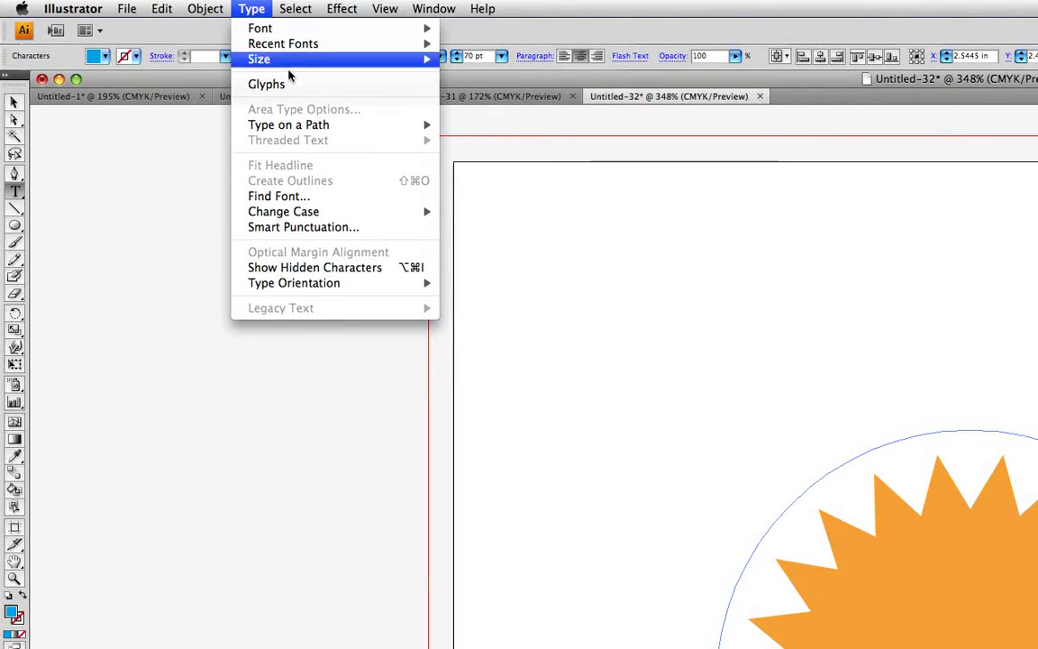
{"action": "mouse_move", "coordinate": [322, 125]}
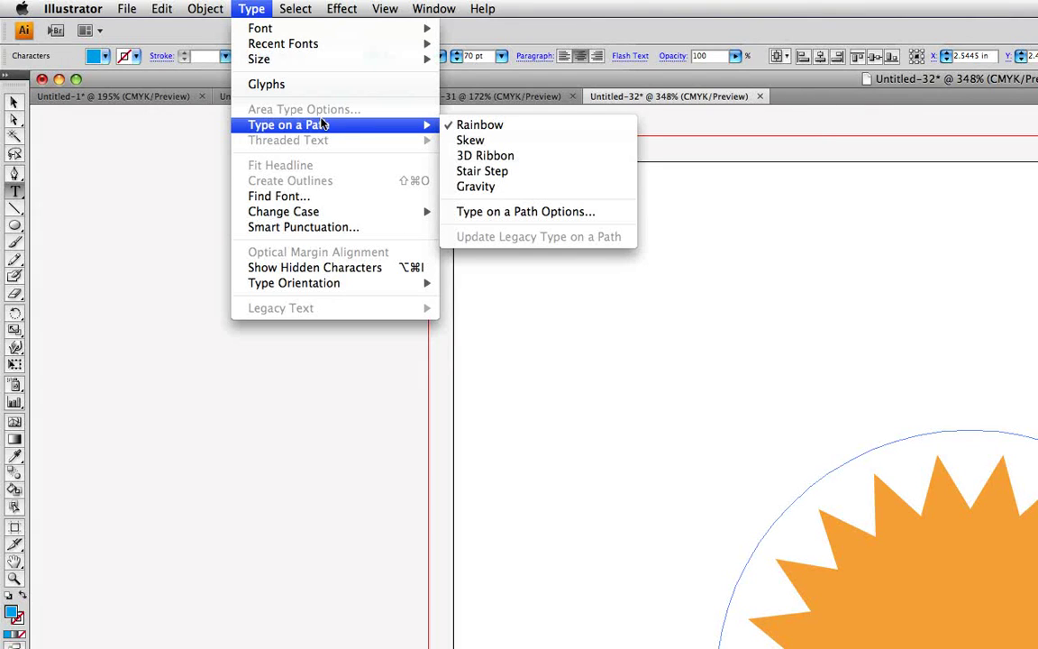
{"action": "left_click", "coordinate": [601, 216]}
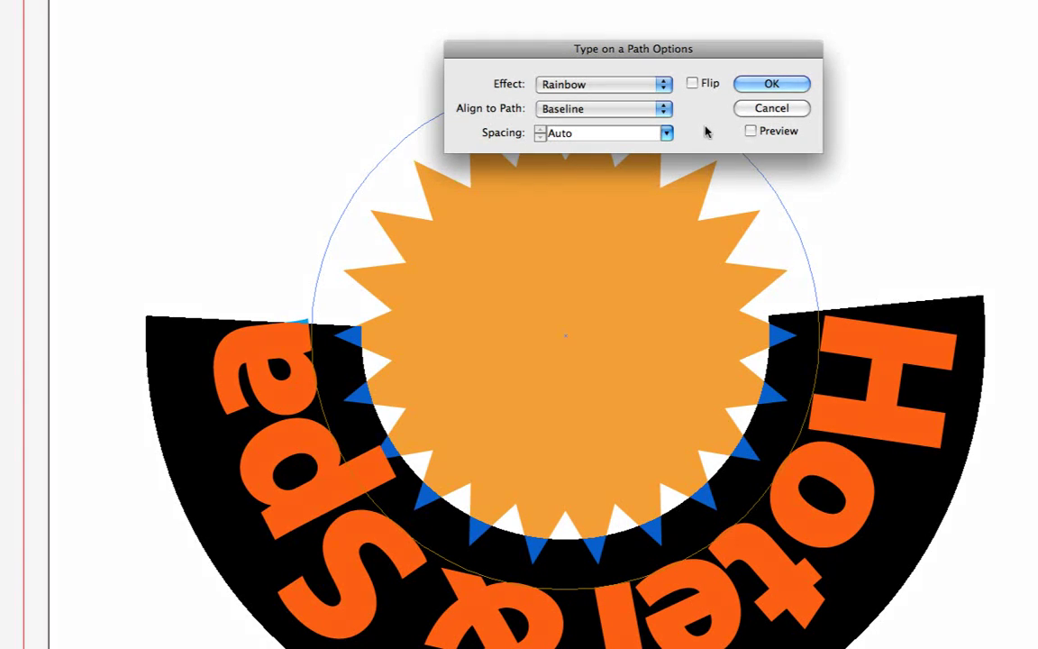
{"action": "left_click", "coordinate": [693, 83]}
{"action": "left_click", "coordinate": [751, 130]}
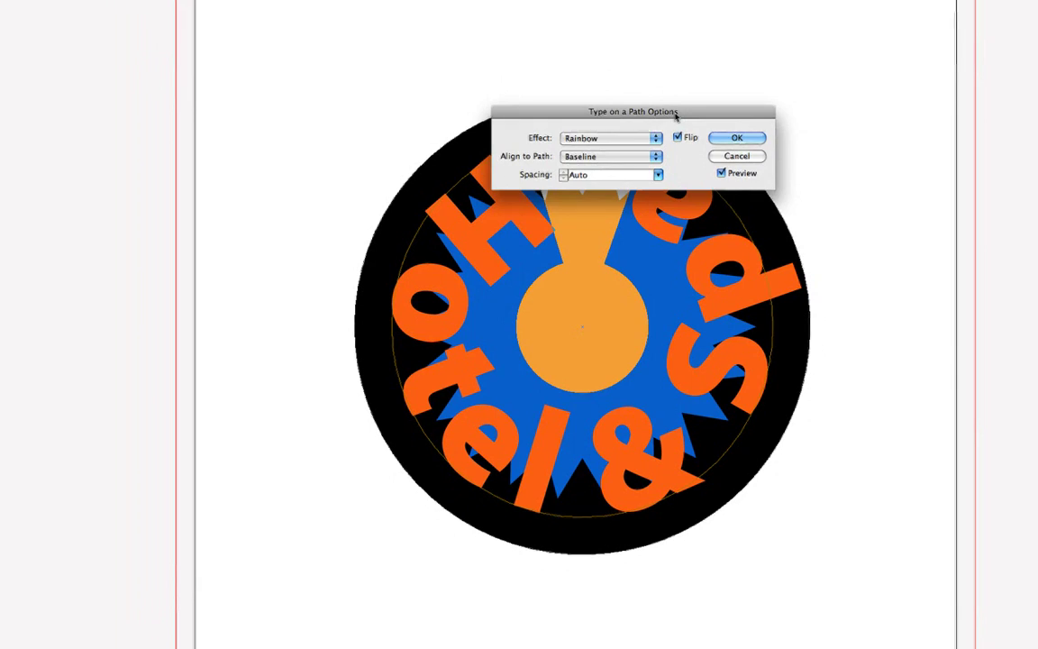
{"action": "left_click_drag", "start_coordinate": [688, 44], "coordinate": [663, 0]}
{"action": "left_click_drag", "start_coordinate": [655, 57], "coordinate": [643, 29]}
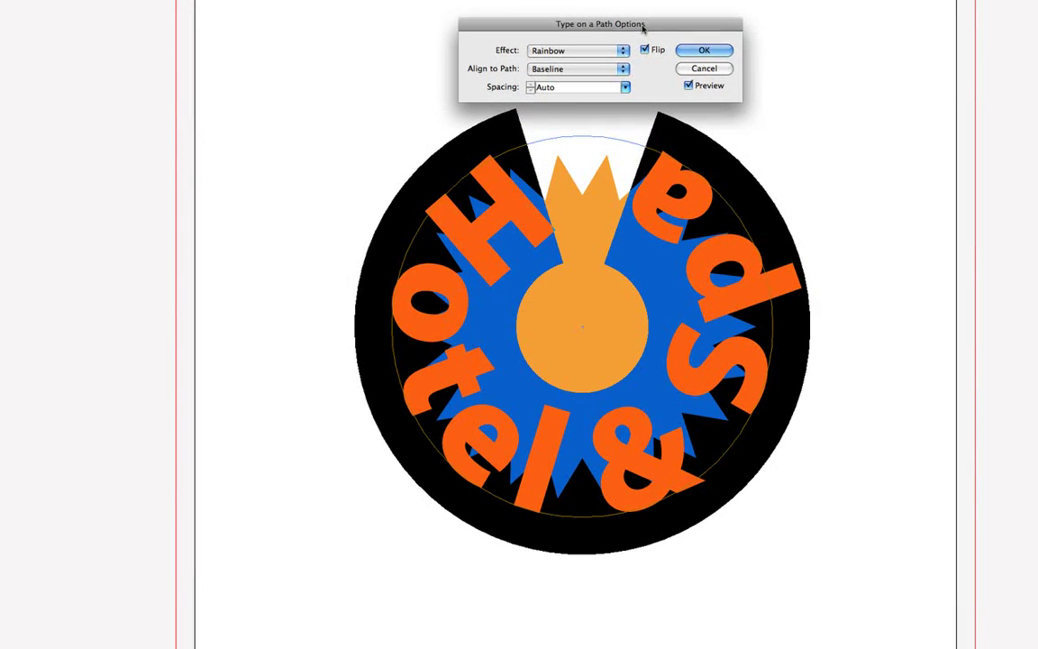
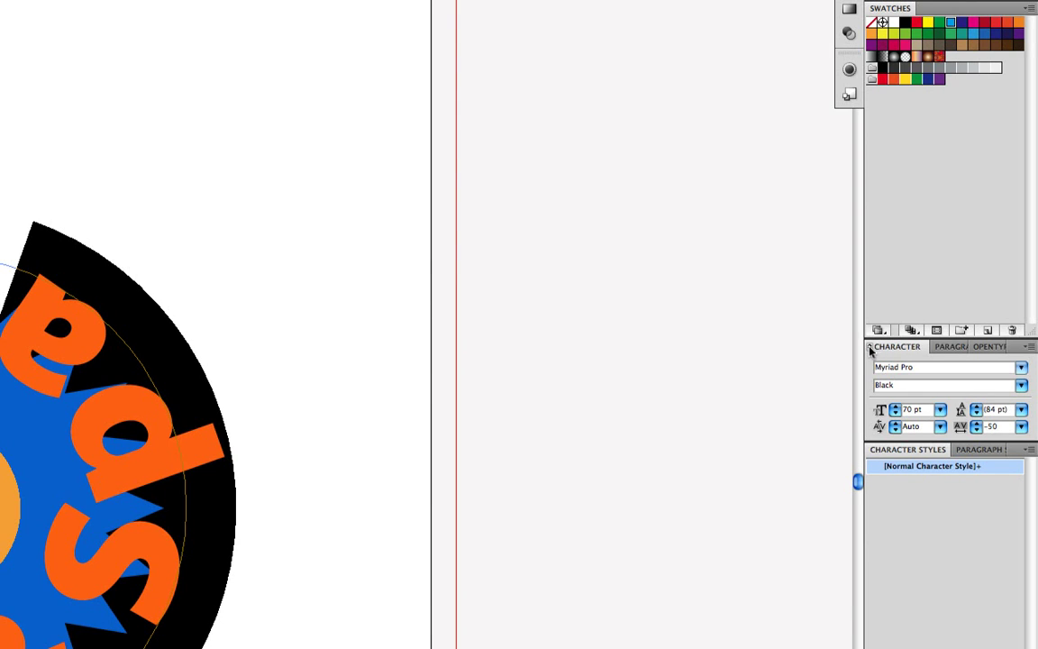
- Expand the full character options and set the "Hotel & Spa" text's baseline shift to -45 pt and its tracking to -225
{"action": "left_click", "coordinate": [871, 349]}
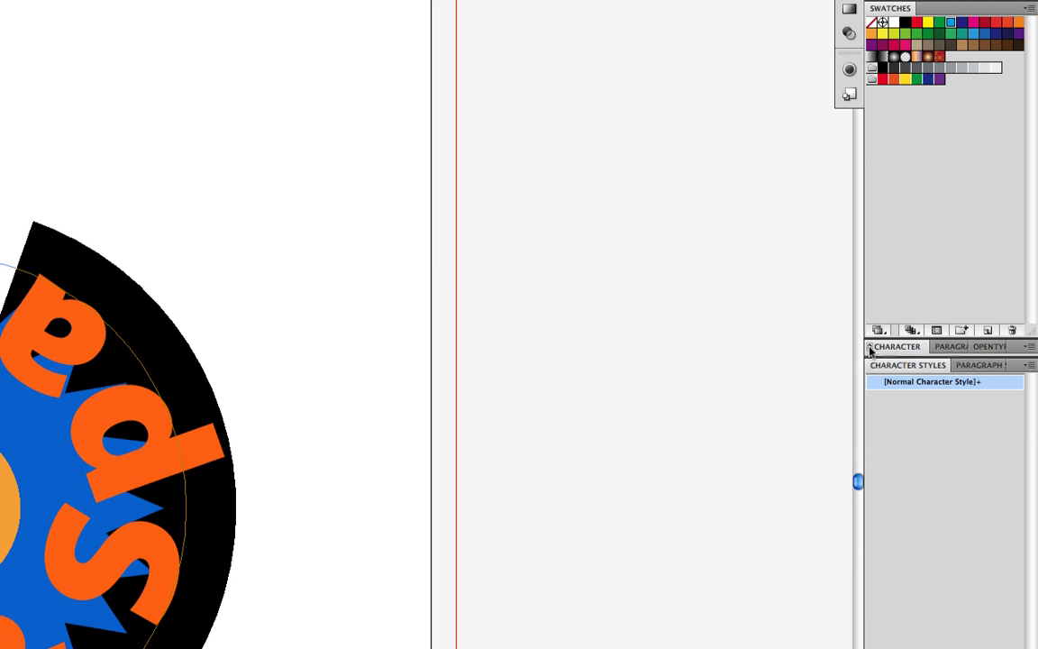
{"action": "left_click", "coordinate": [870, 349]}
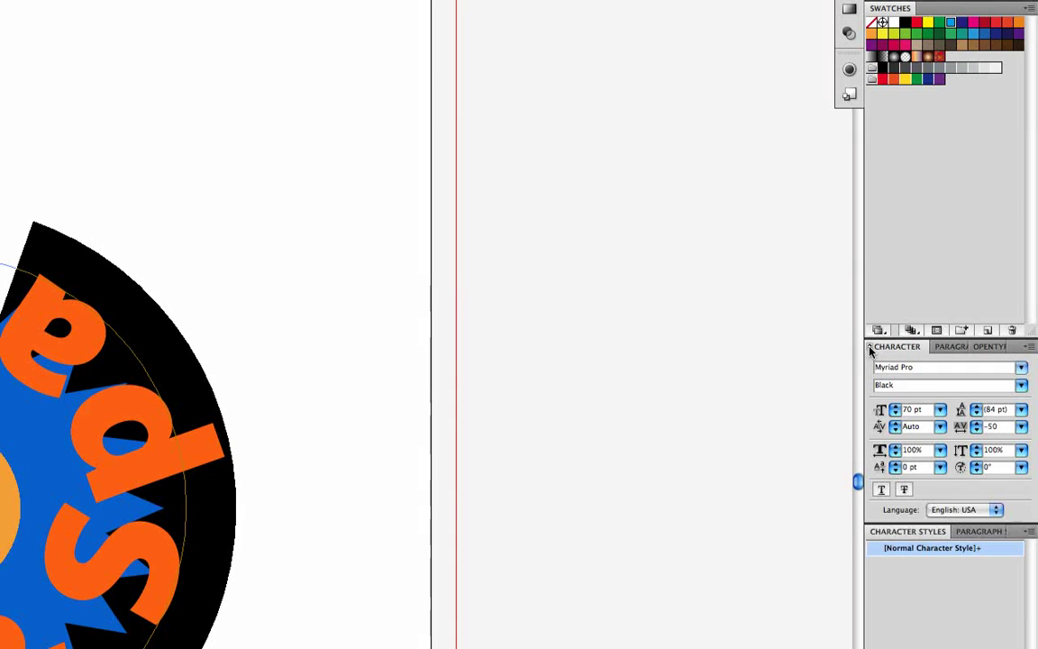
{"action": "left_click", "coordinate": [879, 469]}
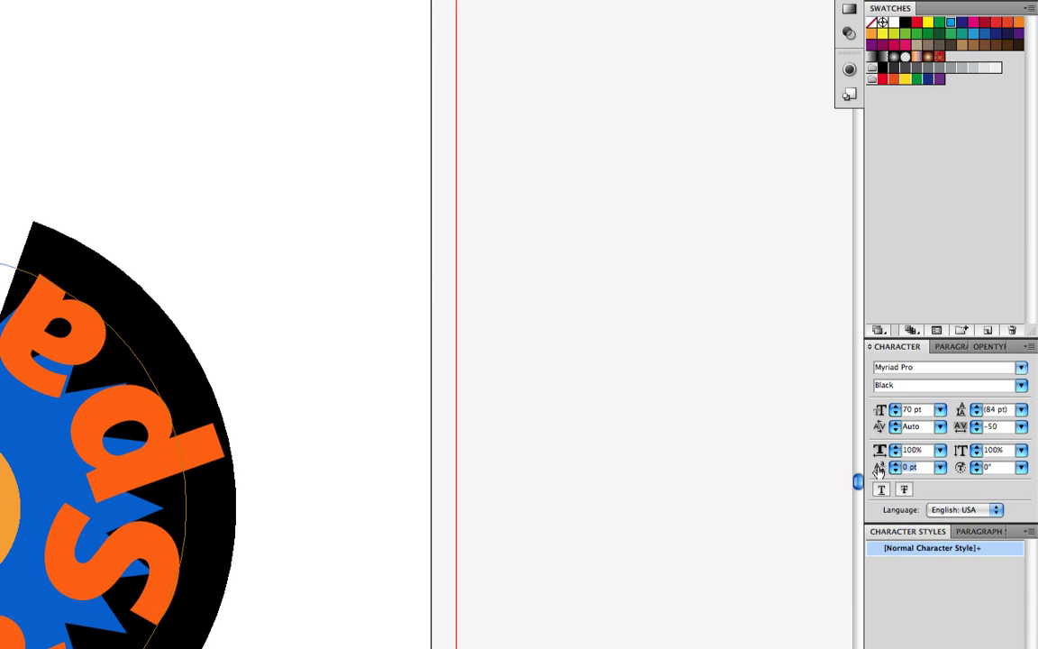
{"action": "type", "text": "-45"}
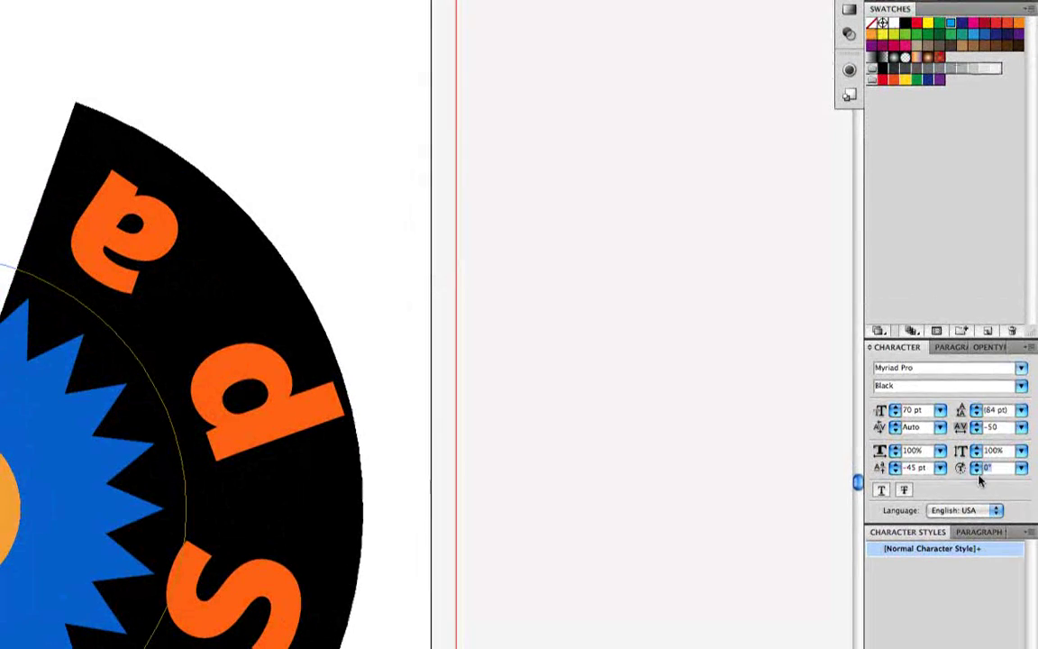
{"action": "left_click", "coordinate": [960, 429]}
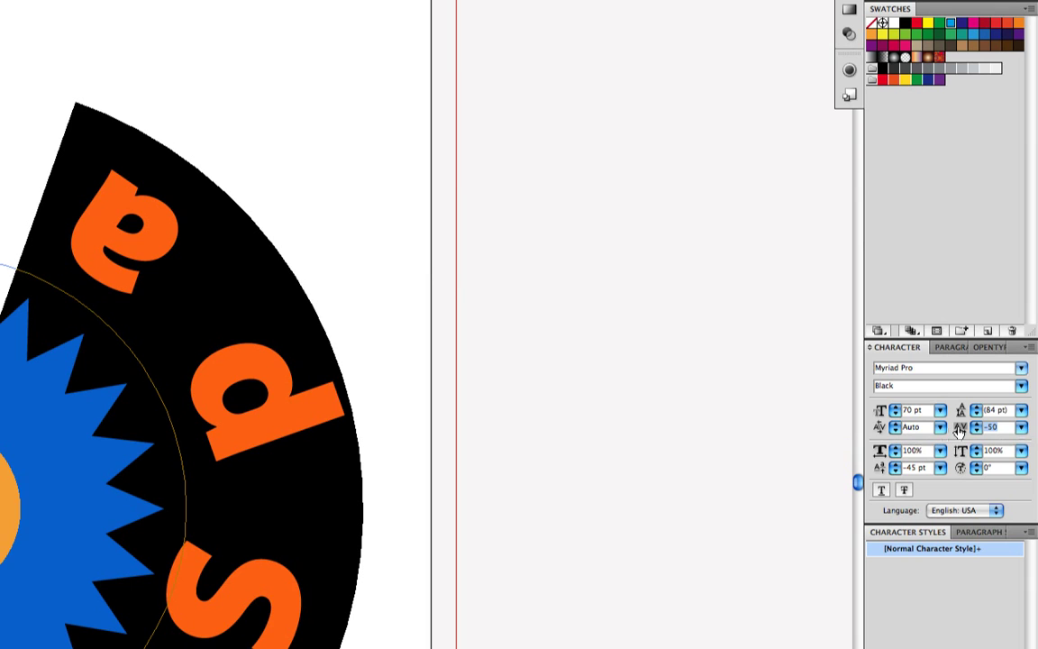
{"action": "type", "text": "-225"}
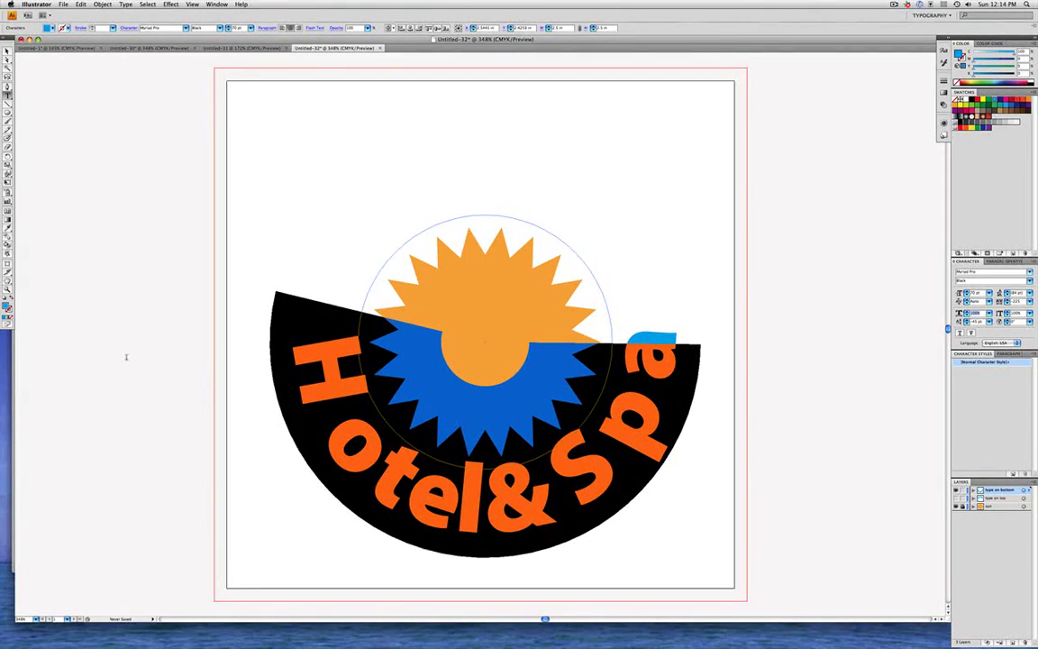
- Tighten the kerning between the "H" and "o" of "Hotel" in small increments
{"action": "key", "text": "ctrl+z"}
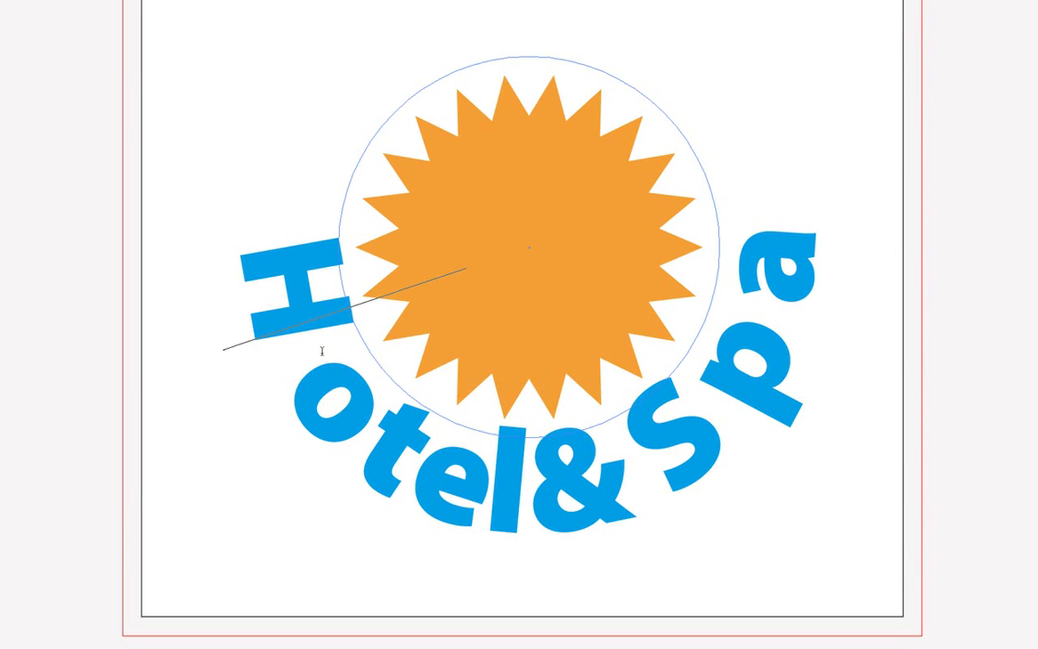
{"action": "key", "text": "alt+Left"}
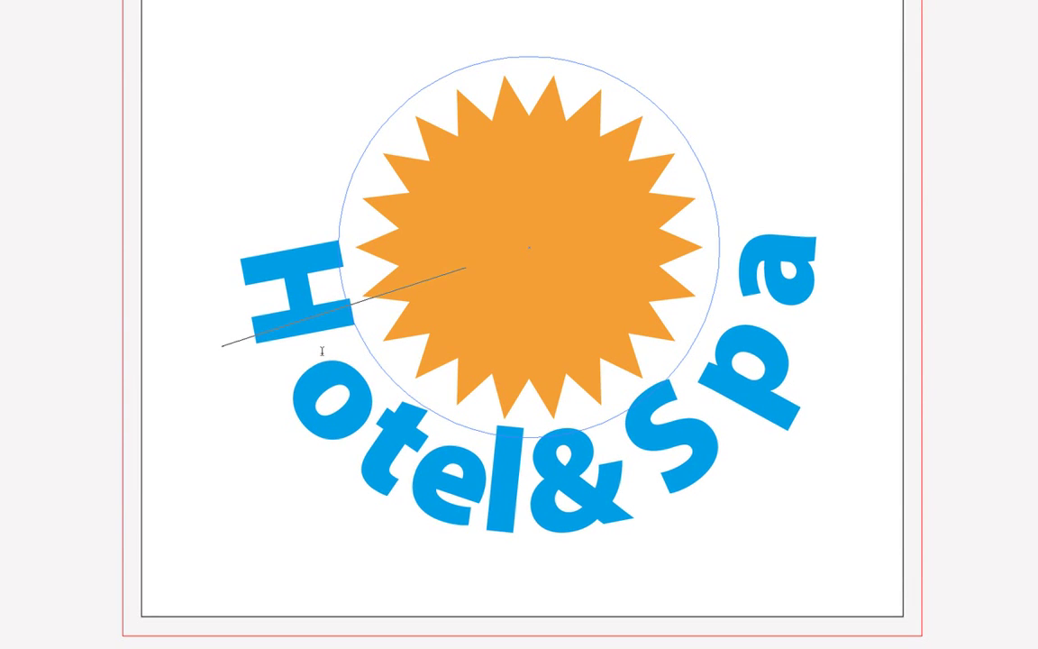
{"action": "key", "text": "alt+Left"}
{"action": "key", "text": "alt+Left"}
{"action": "key", "text": "alt+Left"}
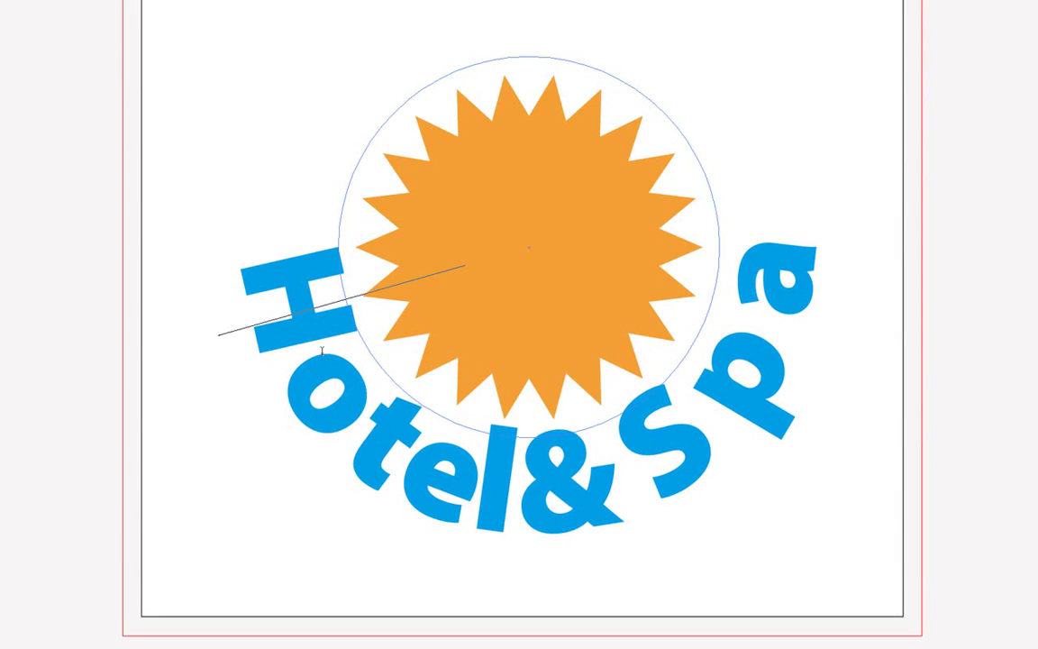
{"action": "key", "text": "alt+Left"}
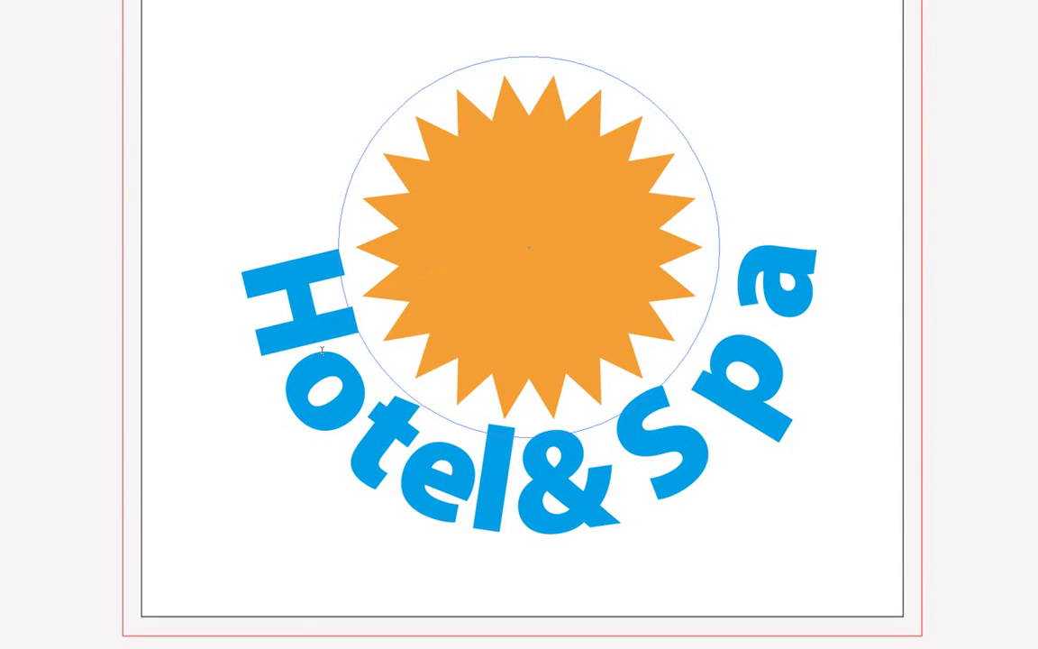
- Move the text insertion point to between the "S" and "p" of "Spa"
{"action": "key", "text": "Right"}
{"action": "key", "text": "Right"}
{"action": "key", "text": "Right"}
{"action": "key", "text": "Right"}
{"action": "key", "text": "Right"}
{"action": "key", "text": "Right"}
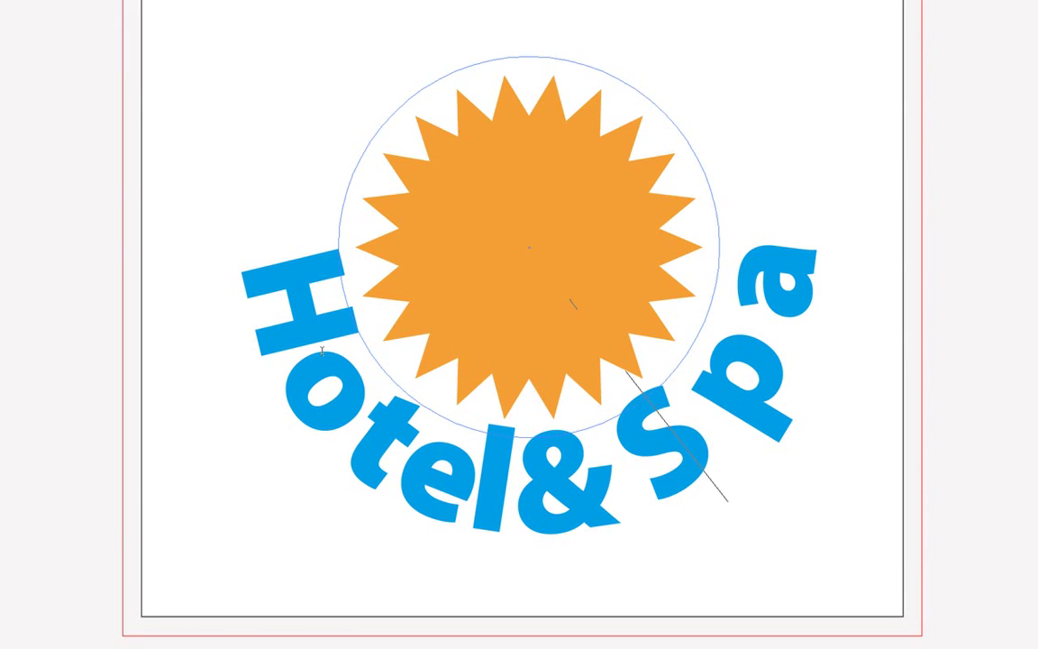